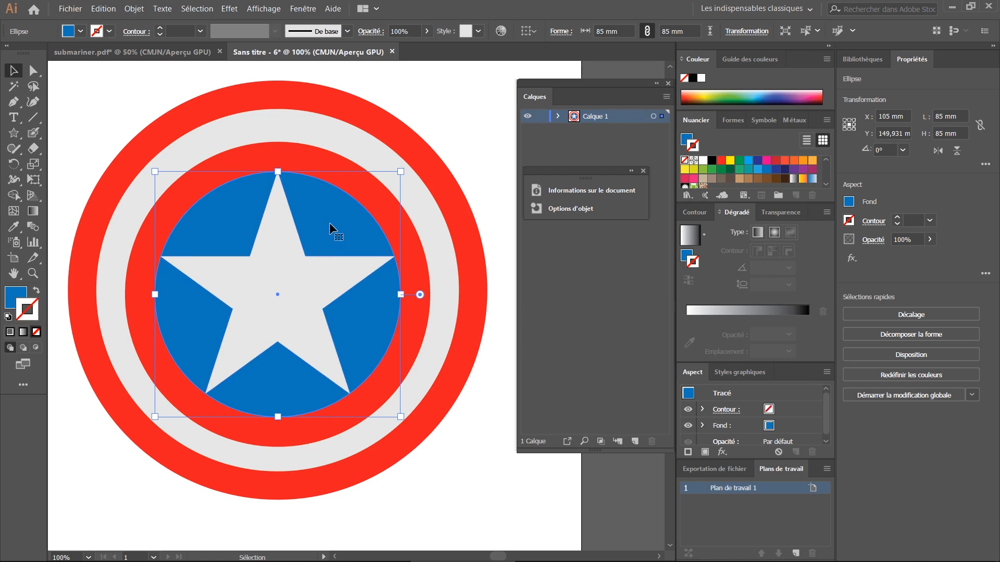
Try moving the blue circle off the shield's centre and undo the move.
{"action": "left_click", "coordinate": [441, 147]}
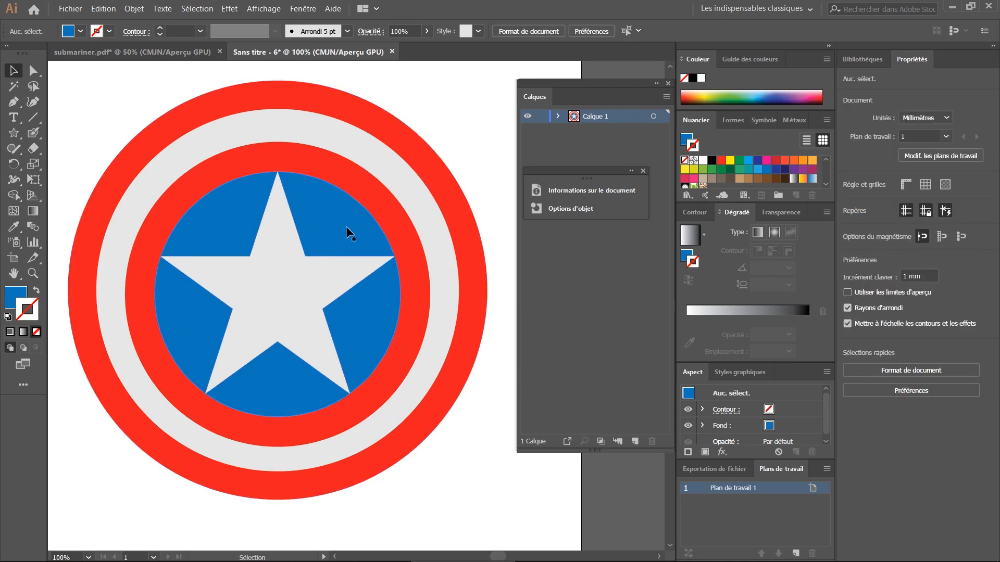
{"action": "left_click_drag", "start_coordinate": [346, 226], "coordinate": [311, 233]}
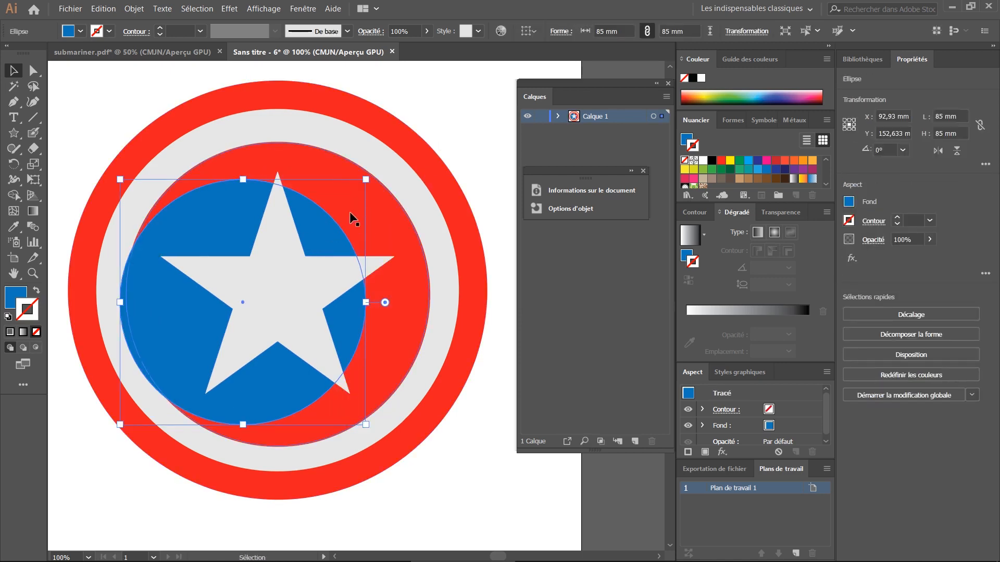
{"action": "key", "text": "ctrl+z"}
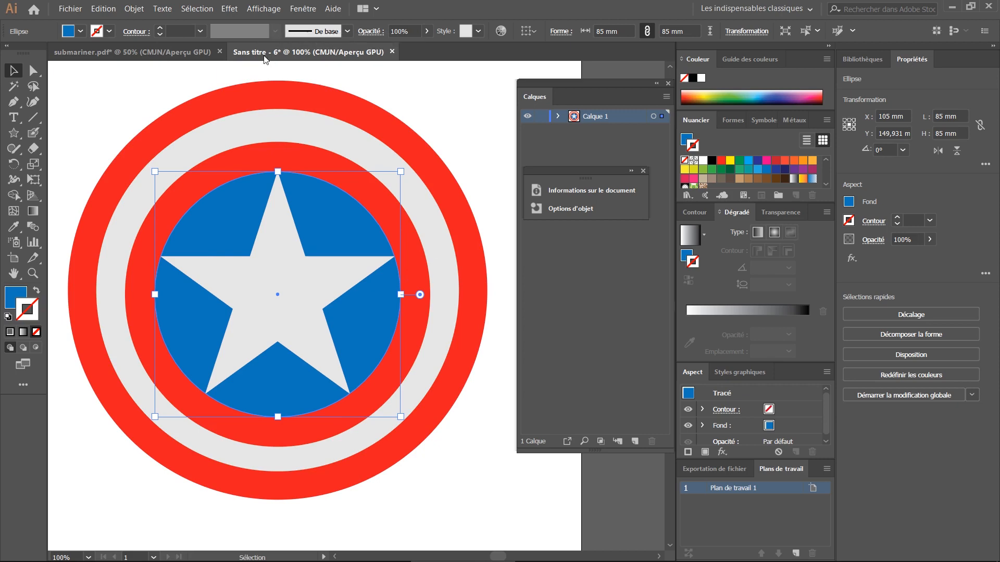
Inspect the watch illustration in the submariner.pdf document and return to the shield document.
{"action": "left_click", "coordinate": [172, 52]}
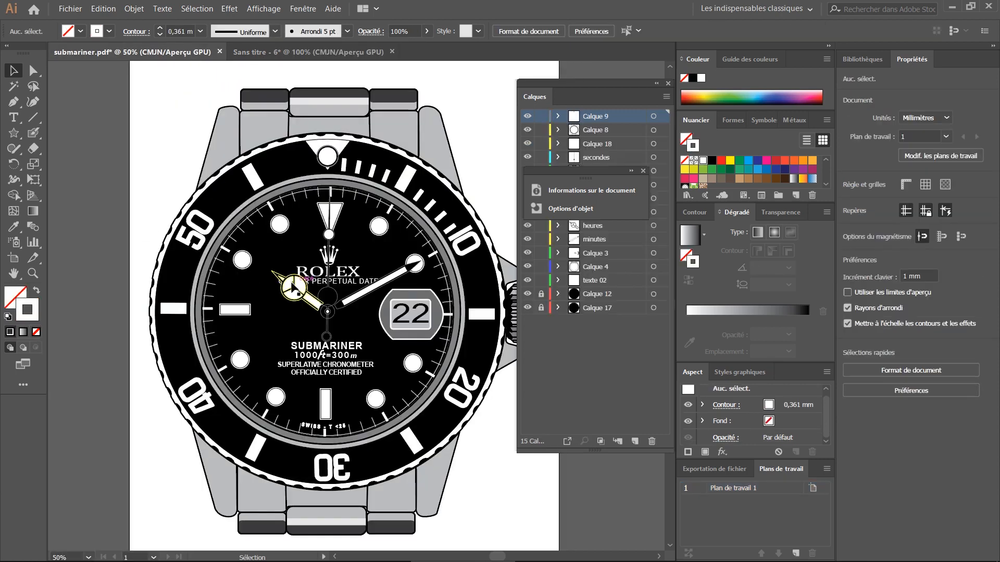
{"action": "key", "text": "space"}
{"action": "left_click_drag", "start_coordinate": [280, 283], "coordinate": [250, 269]}
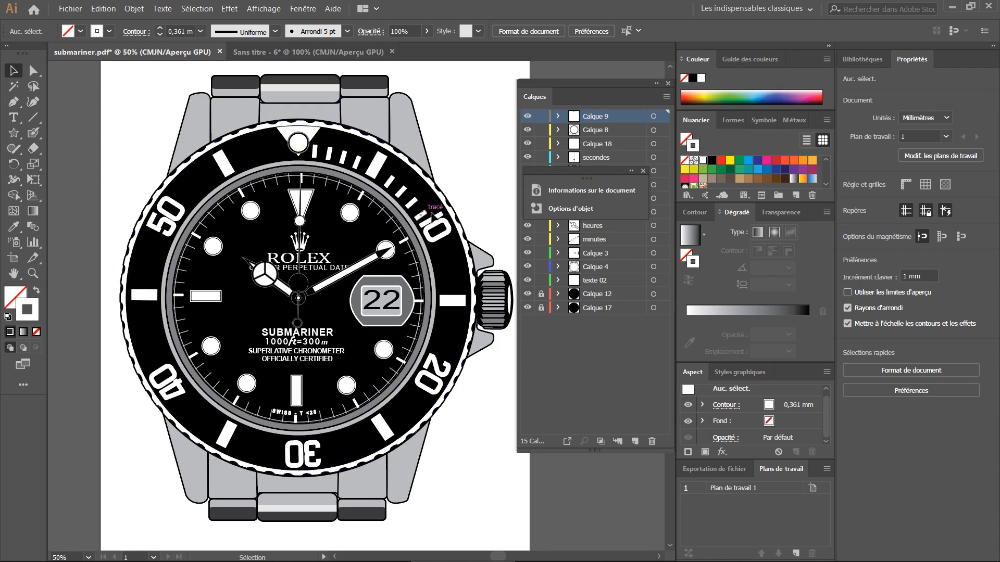
{"action": "left_click", "coordinate": [284, 56]}
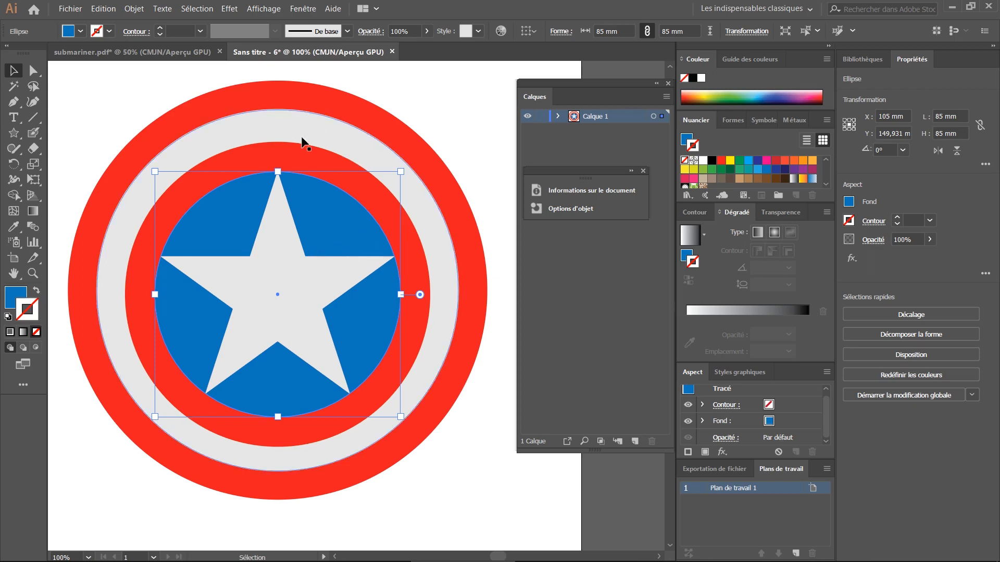
Try the Produit blending mode on the inner red circle and the blue circle, undo it and deselect both.
{"action": "left_click", "coordinate": [213, 168]}
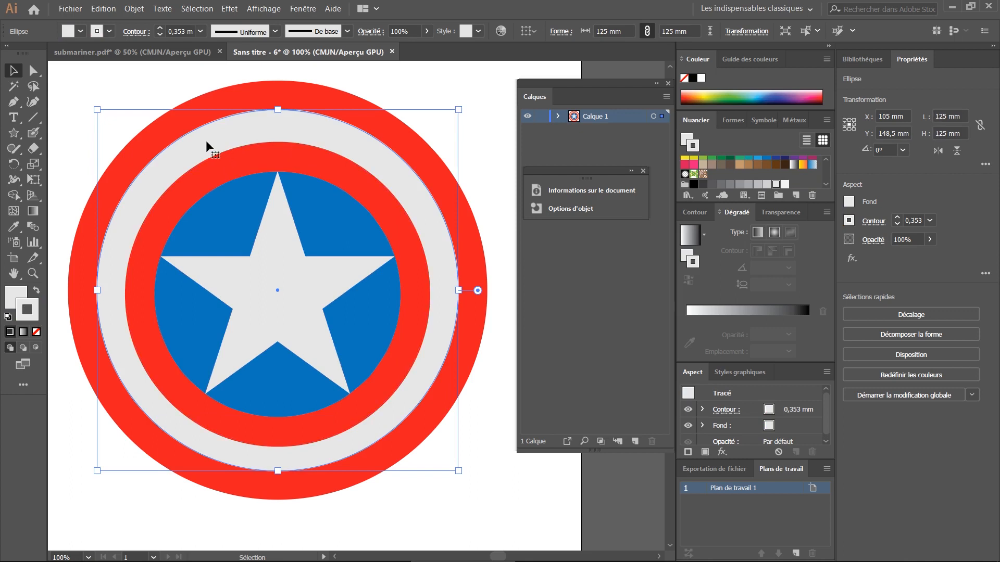
{"action": "left_click", "coordinate": [204, 172]}
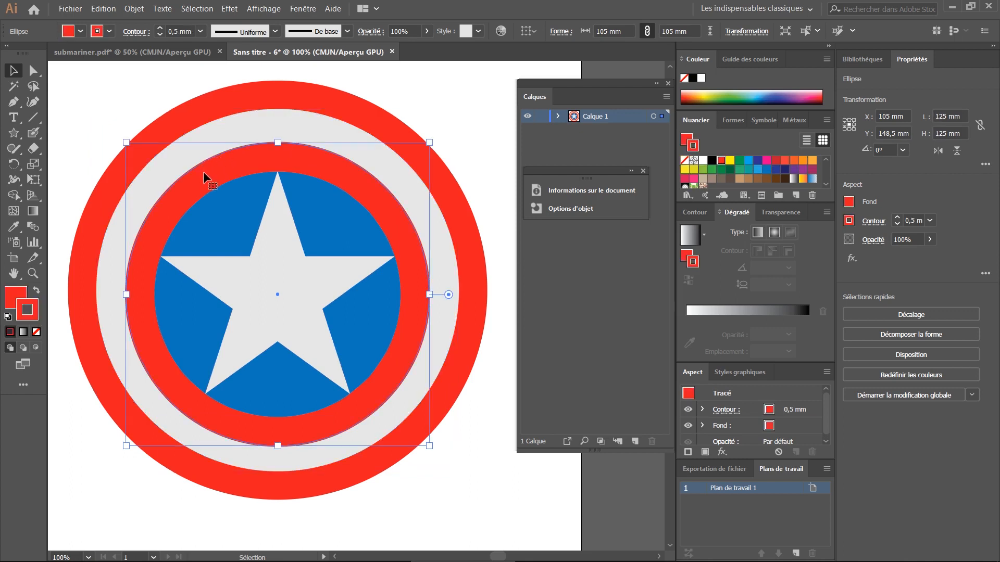
{"action": "left_click", "coordinate": [234, 224], "text": "shift"}
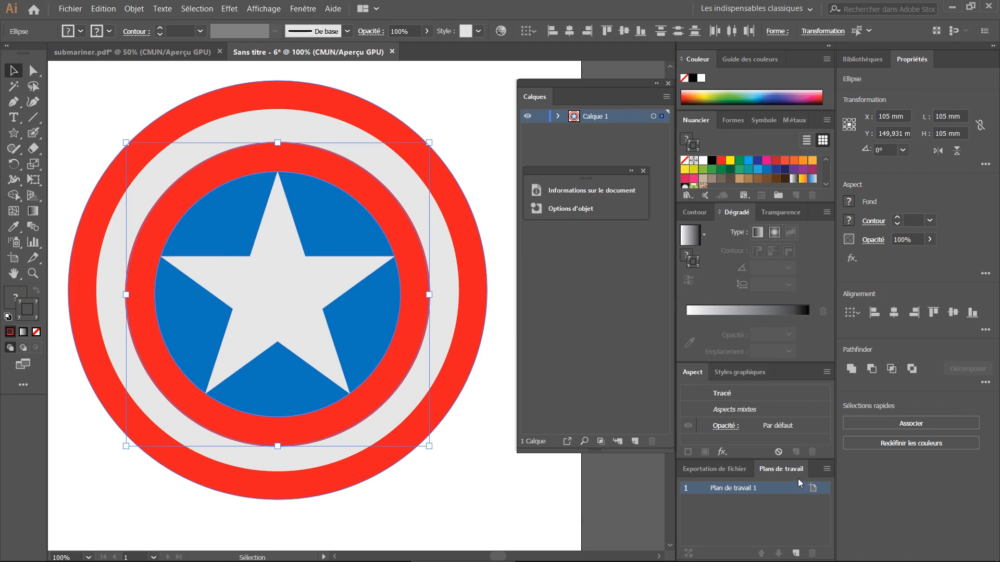
{"action": "left_click", "coordinate": [789, 214]}
{"action": "left_click", "coordinate": [703, 233]}
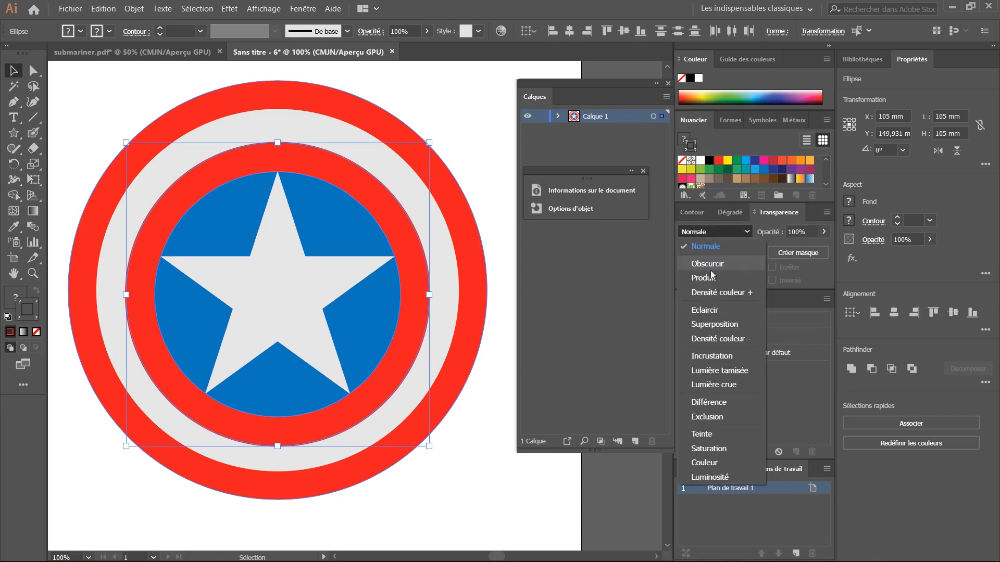
{"action": "left_click", "coordinate": [712, 278]}
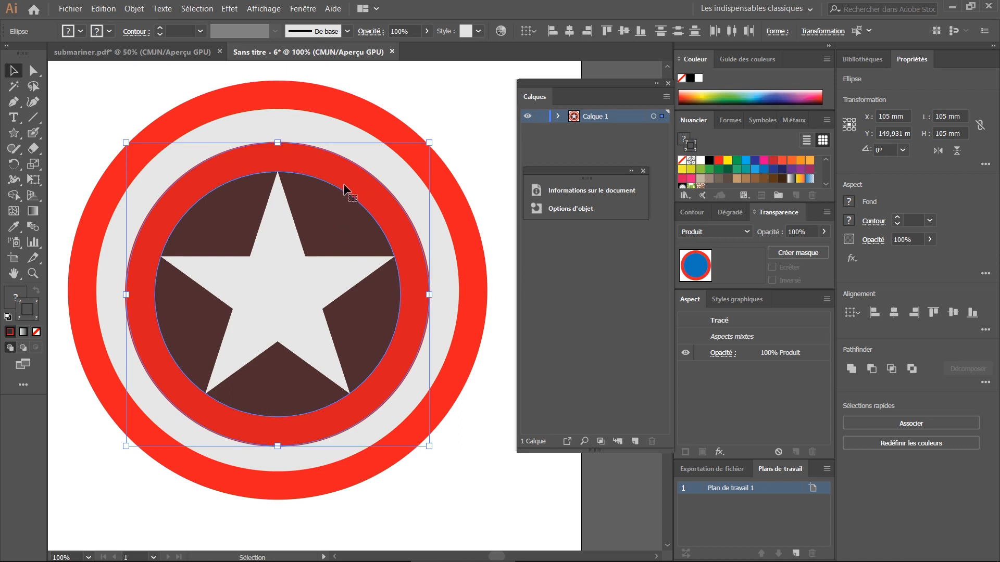
{"action": "key", "text": "a"}
{"action": "key", "text": "ctrl+z"}
{"action": "key", "text": "v"}
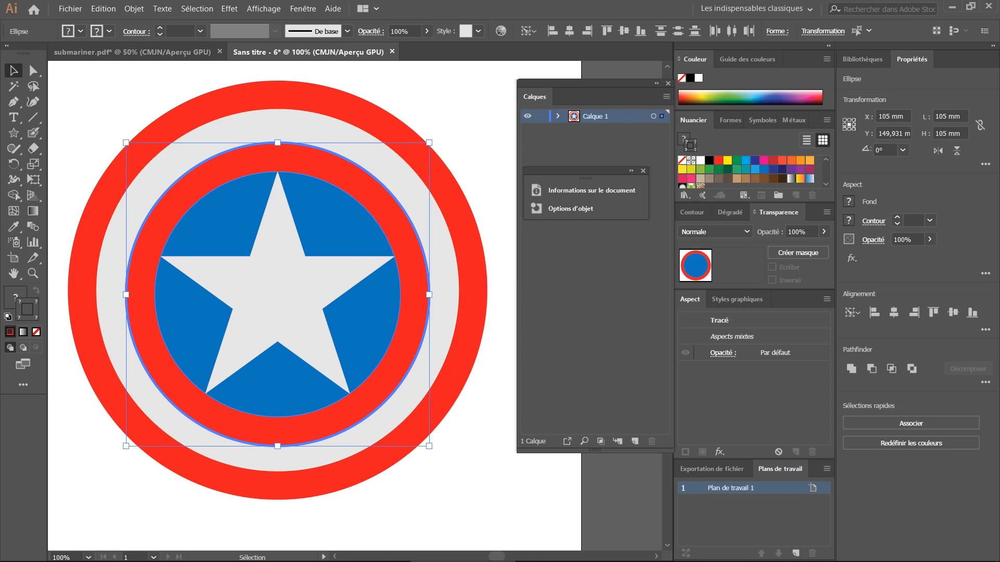
{"action": "left_click", "coordinate": [446, 108]}
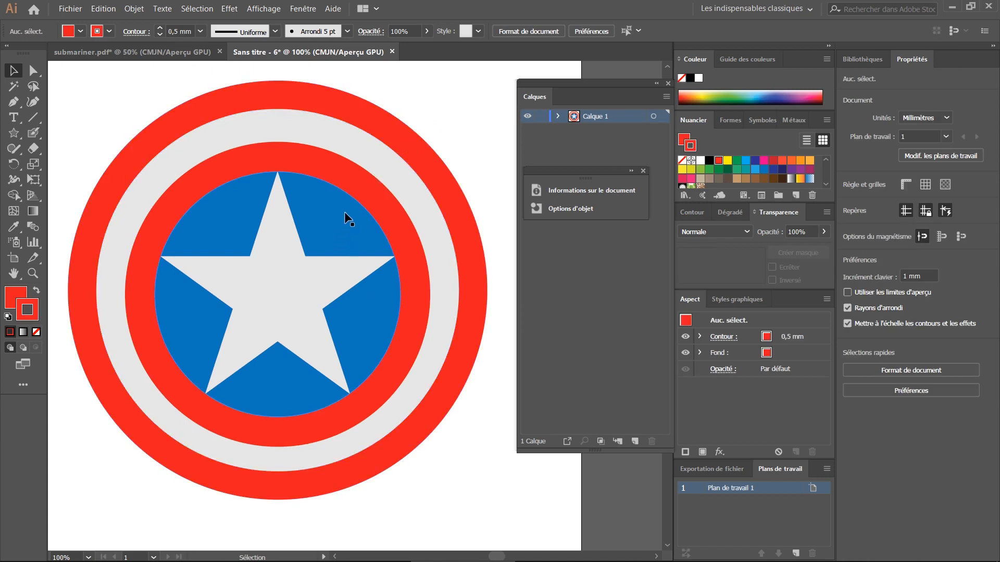
Turn on fill and stroke overprint (Surimp. fond, Surimp. contour) for all the shield's shapes through Options d'objet.
{"action": "left_click", "coordinate": [303, 166]}
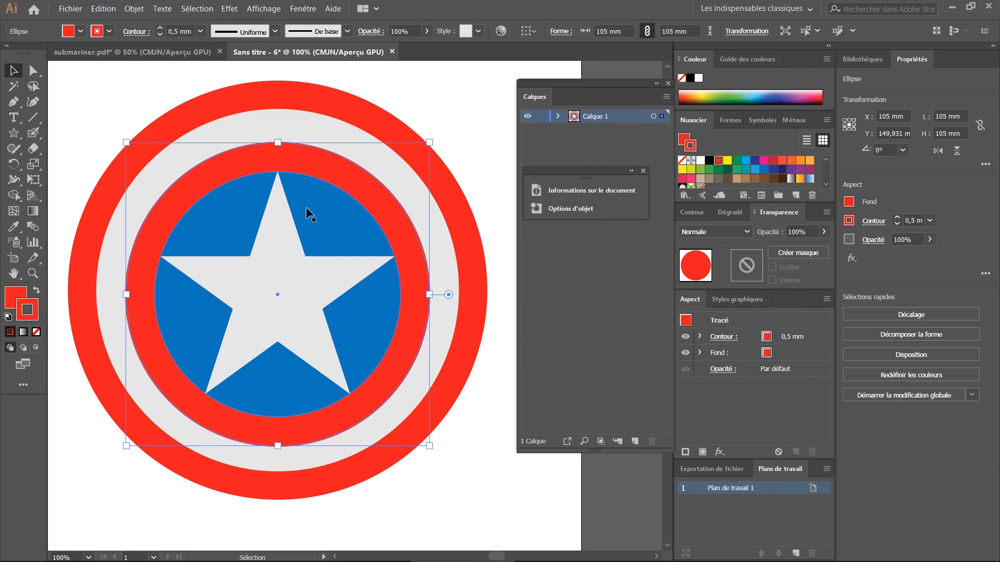
{"action": "left_click_drag", "start_coordinate": [129, 89], "coordinate": [430, 471]}
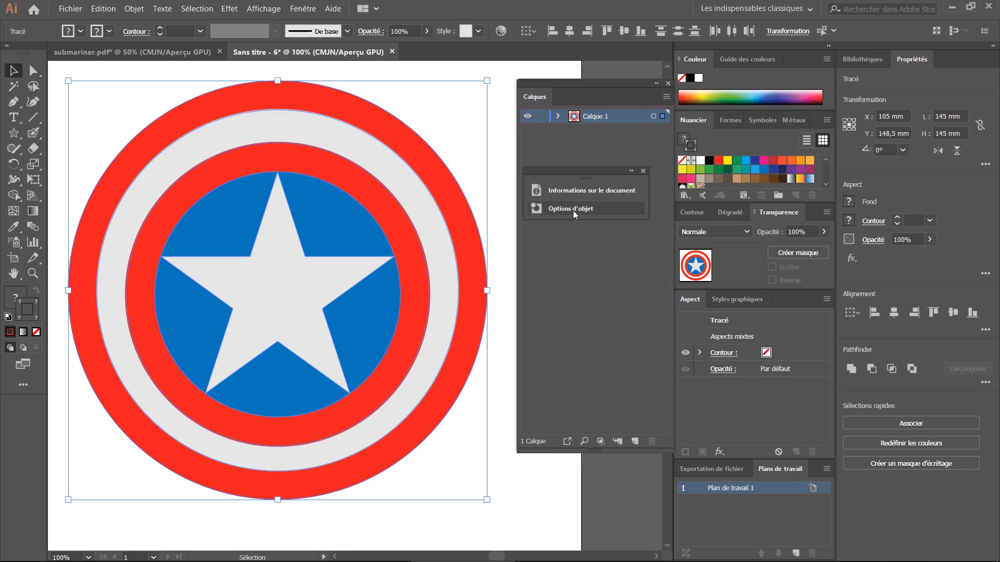
{"action": "left_click", "coordinate": [267, 9]}
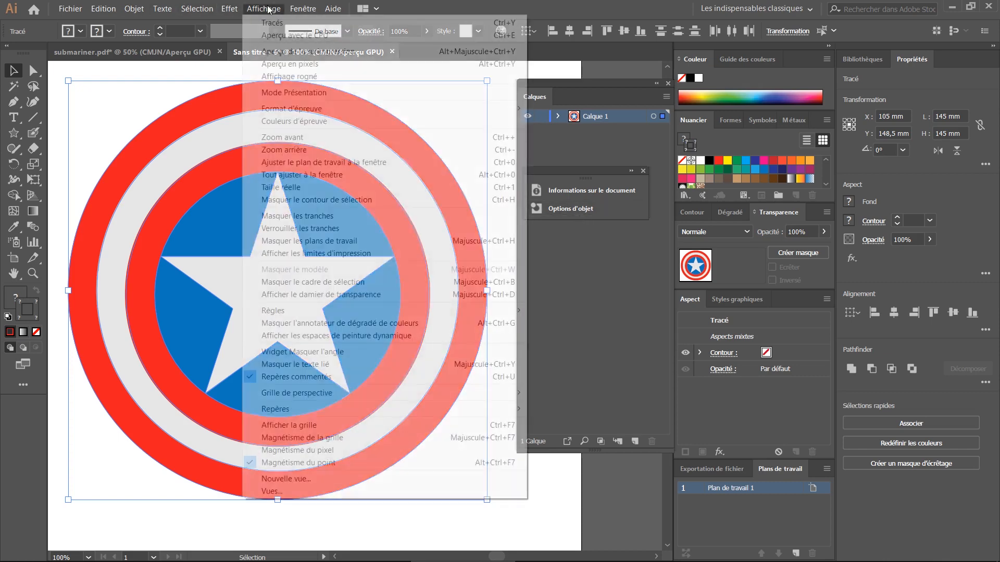
{"action": "mouse_move", "coordinate": [302, 9]}
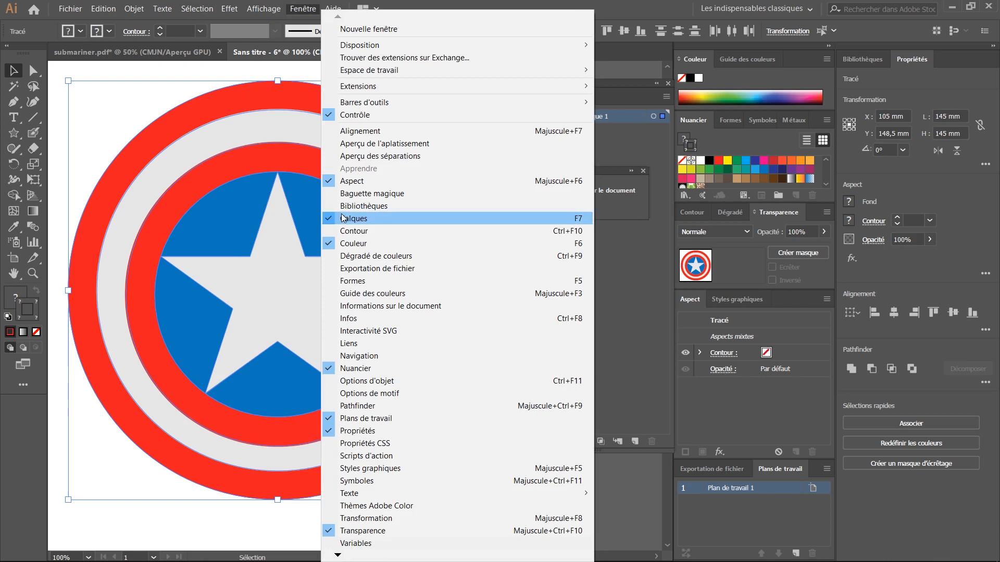
{"action": "left_click", "coordinate": [371, 384]}
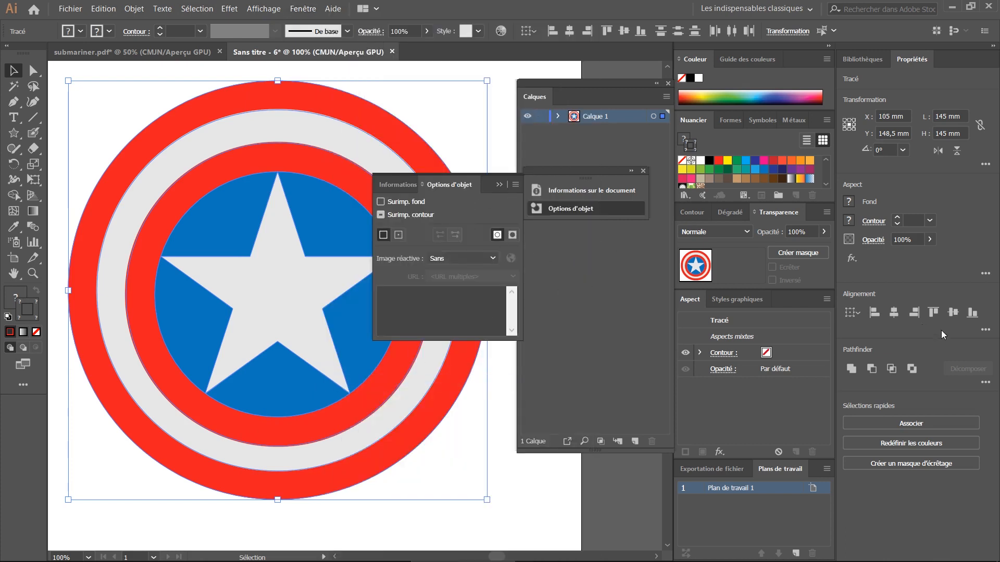
{"action": "left_click", "coordinate": [384, 204]}
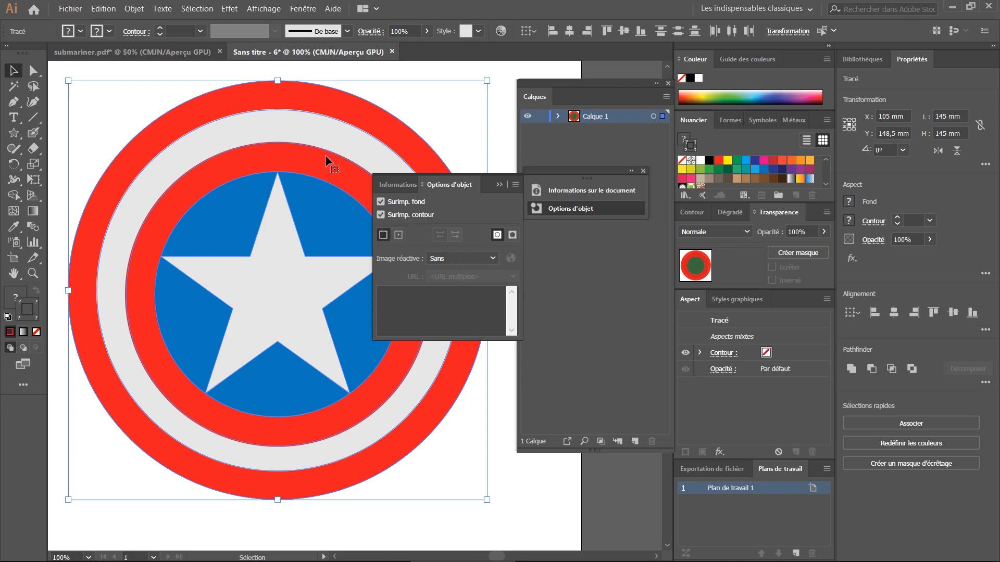
Check the overprint options of the inner red circle alone and reselect all the shield's shapes.
{"action": "left_click", "coordinate": [33, 71]}
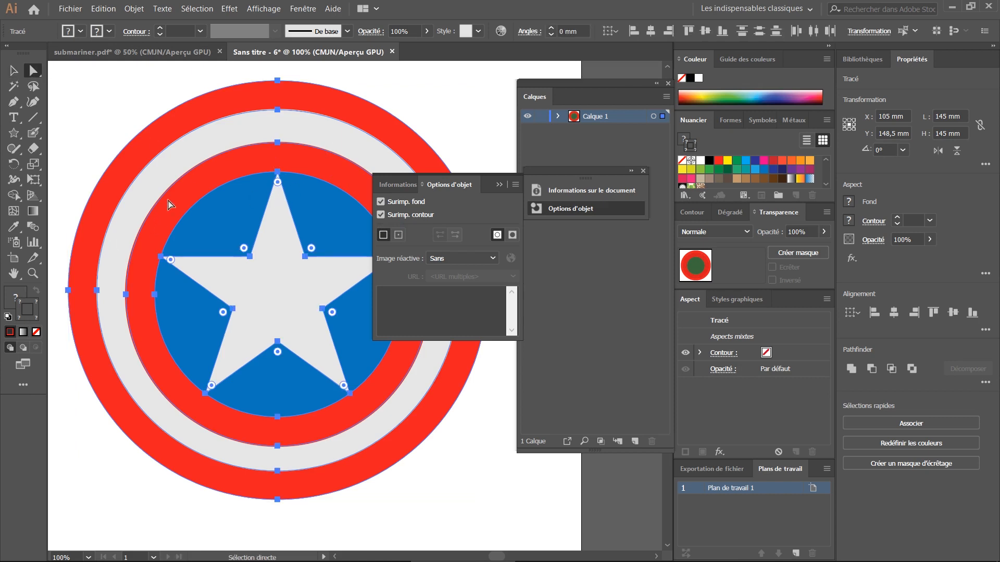
{"action": "left_click", "coordinate": [104, 115]}
{"action": "left_click", "coordinate": [211, 178]}
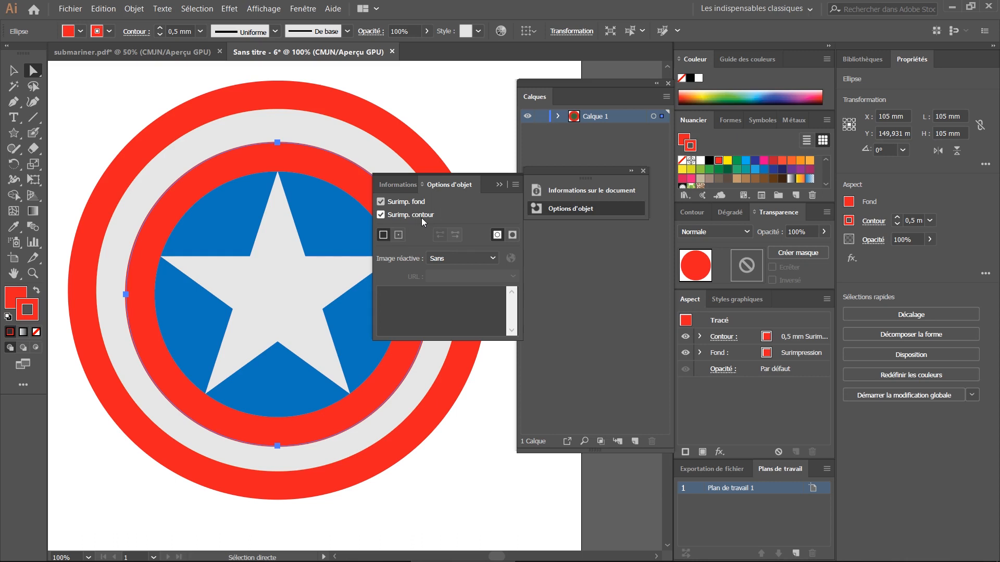
{"action": "key", "text": "ctrl+a"}
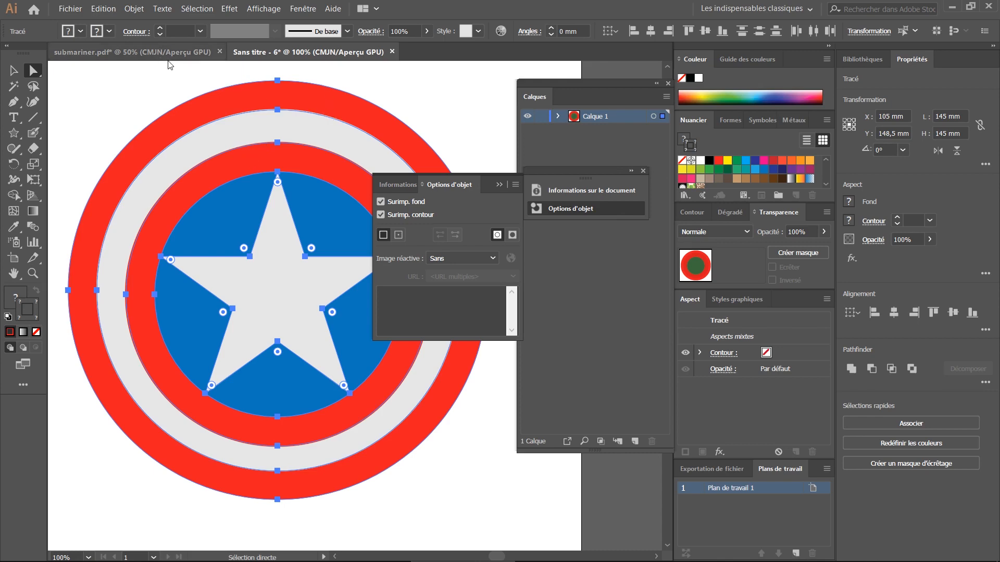
In the submariner.pdf document, unlock Calque 12 and Calque 17 and hide every layer.
{"action": "left_click", "coordinate": [133, 51]}
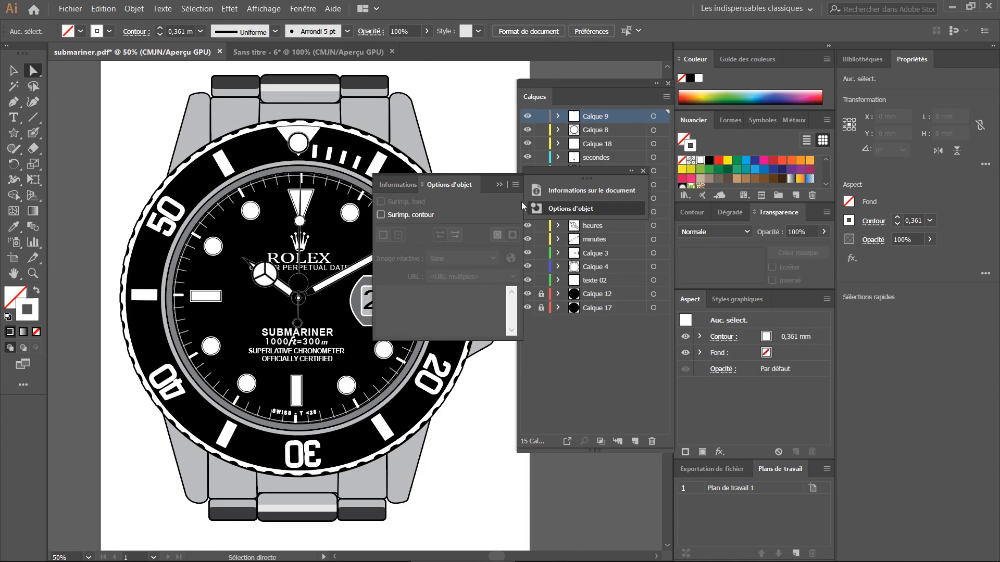
{"action": "left_click", "coordinate": [499, 184]}
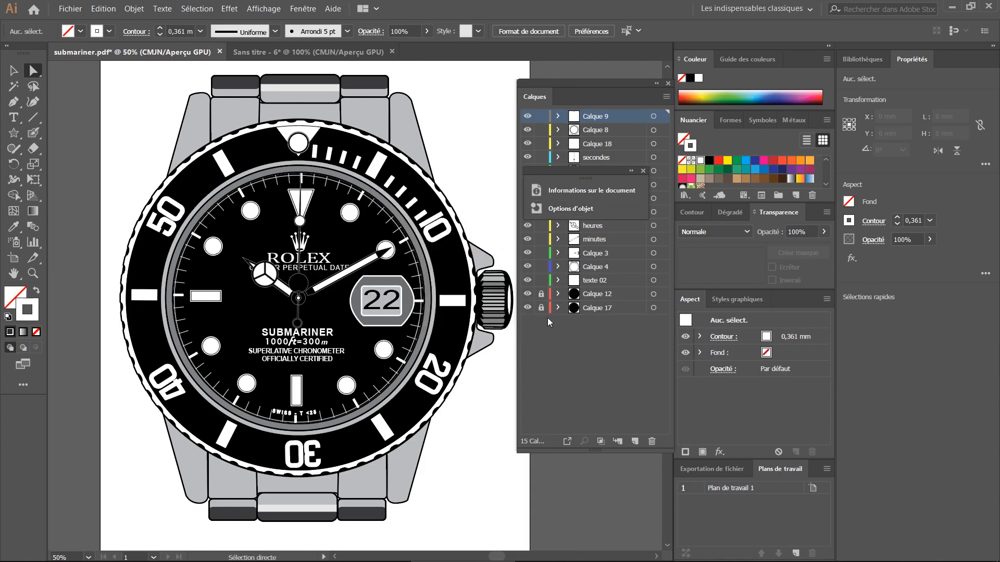
{"action": "left_click_drag", "start_coordinate": [541, 293], "coordinate": [571, 33]}
{"action": "left_click", "coordinate": [528, 308]}
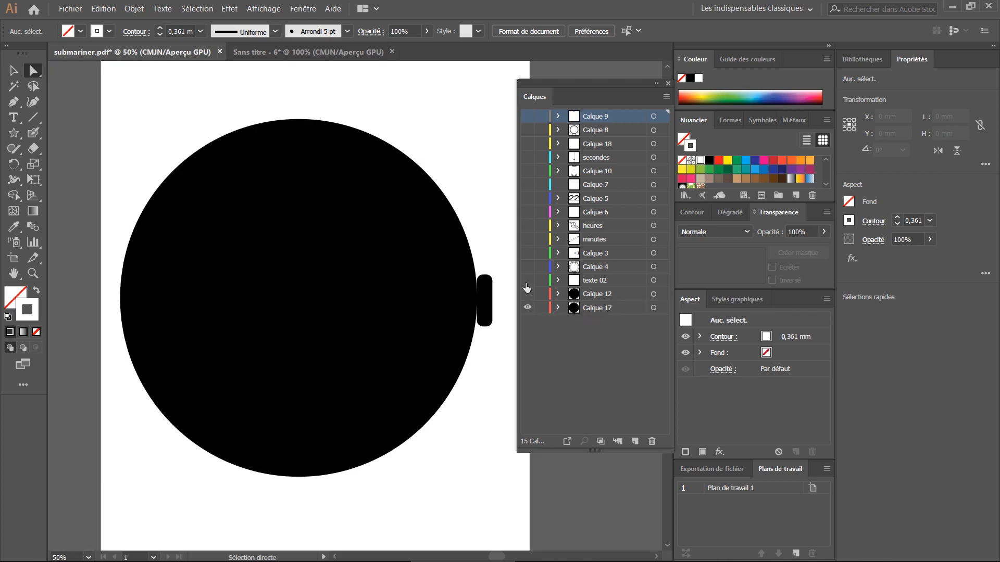
{"action": "left_click", "coordinate": [527, 308]}
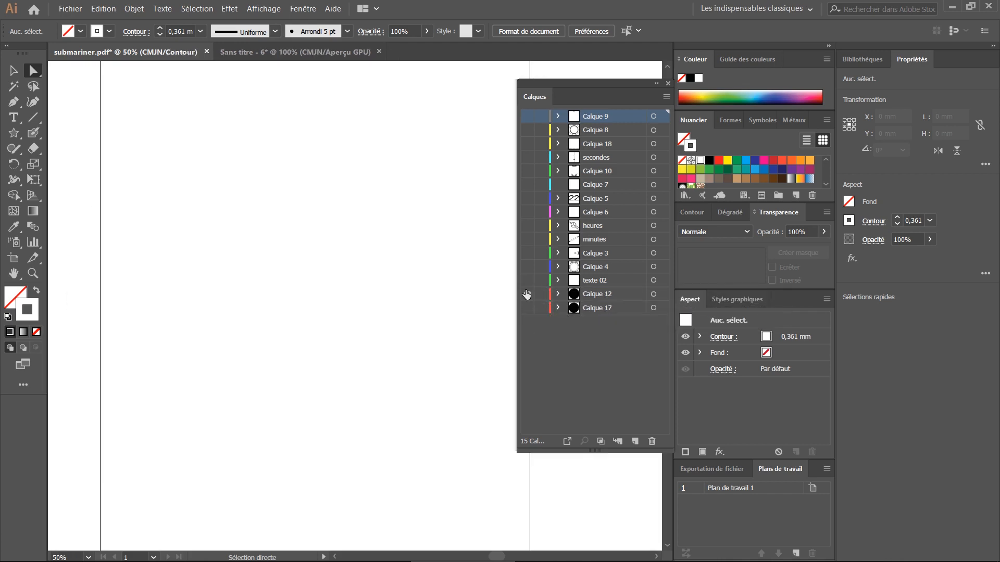
Show the layers Calque 12, texte 02, Calque 4, Calque 3, minutes, heures and Calque 6 one by one.
{"action": "left_click", "coordinate": [527, 294]}
{"action": "left_click", "coordinate": [528, 280]}
{"action": "left_click", "coordinate": [527, 267]}
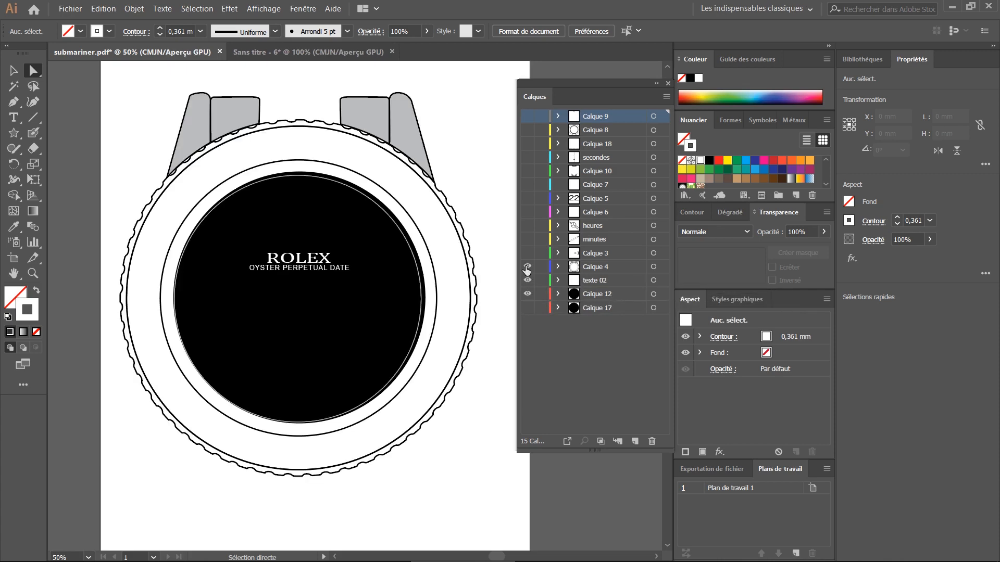
{"action": "left_click", "coordinate": [527, 254]}
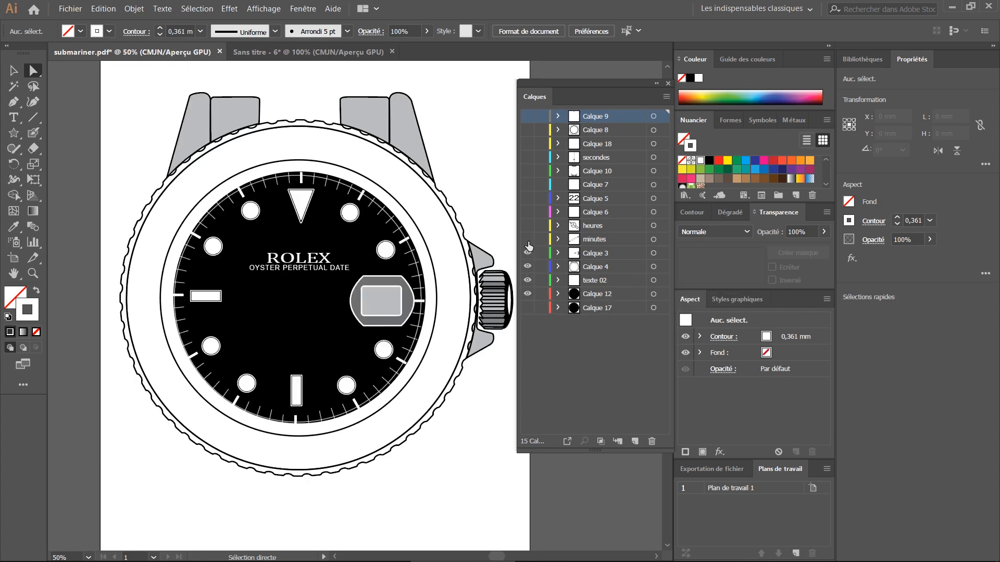
{"action": "left_click", "coordinate": [528, 241]}
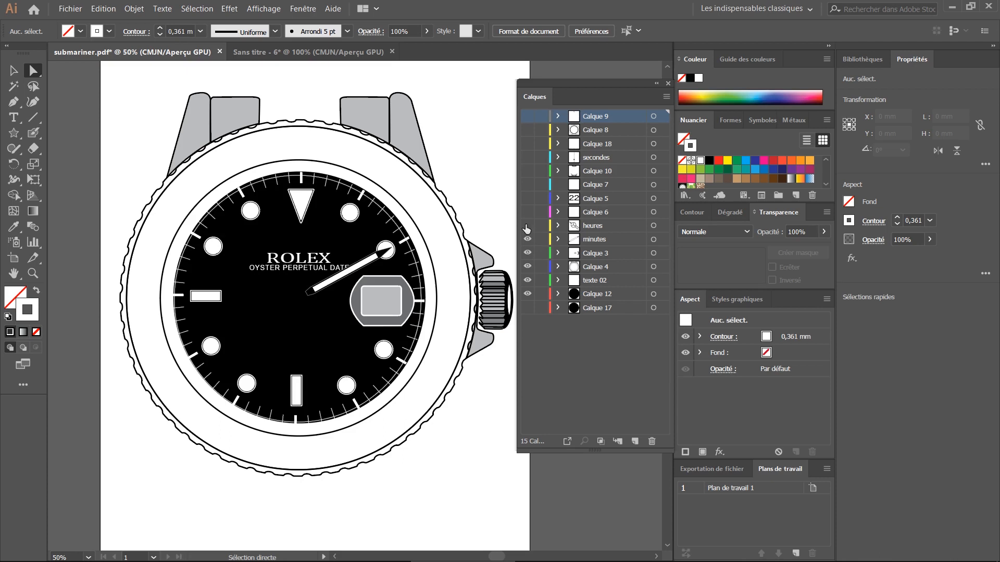
{"action": "left_click", "coordinate": [527, 226]}
{"action": "left_click", "coordinate": [527, 212]}
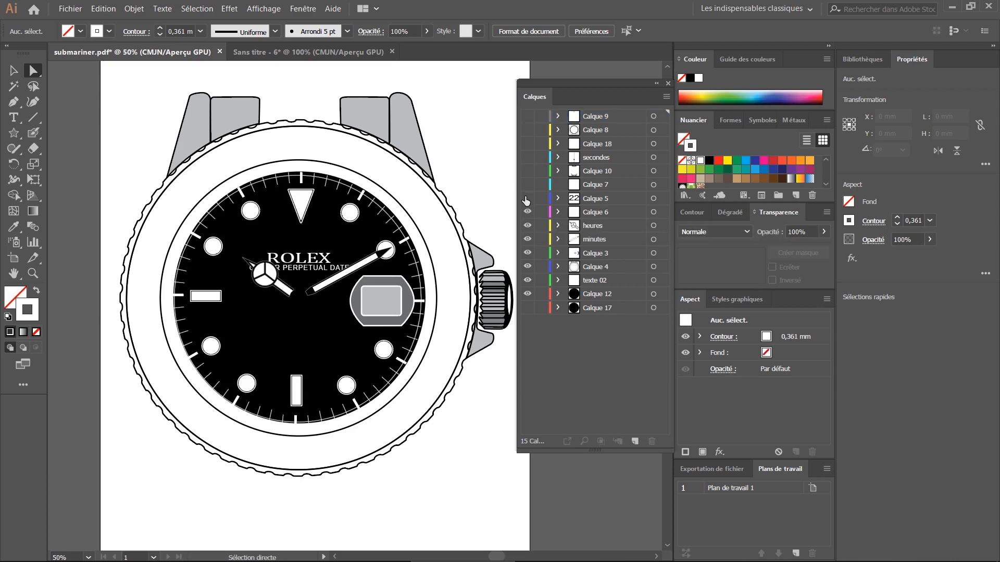
Show the remaining layers from Calque 5 up through Calque 9, and also show Calque 17.
{"action": "left_click", "coordinate": [527, 198]}
{"action": "left_click", "coordinate": [527, 184]}
{"action": "left_click", "coordinate": [527, 171]}
{"action": "left_click", "coordinate": [527, 158]}
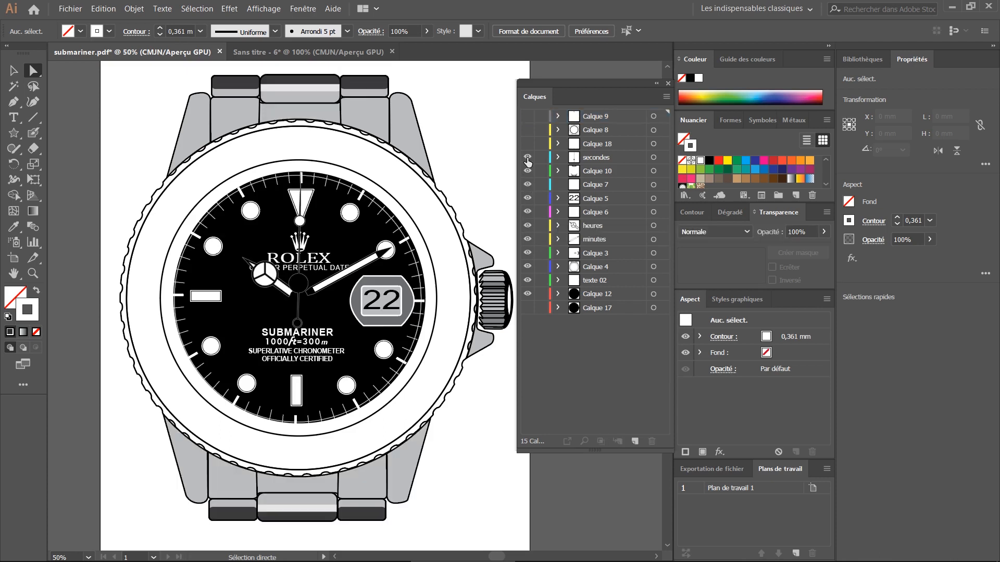
{"action": "left_click", "coordinate": [526, 144]}
{"action": "left_click", "coordinate": [527, 130]}
{"action": "left_click", "coordinate": [527, 116]}
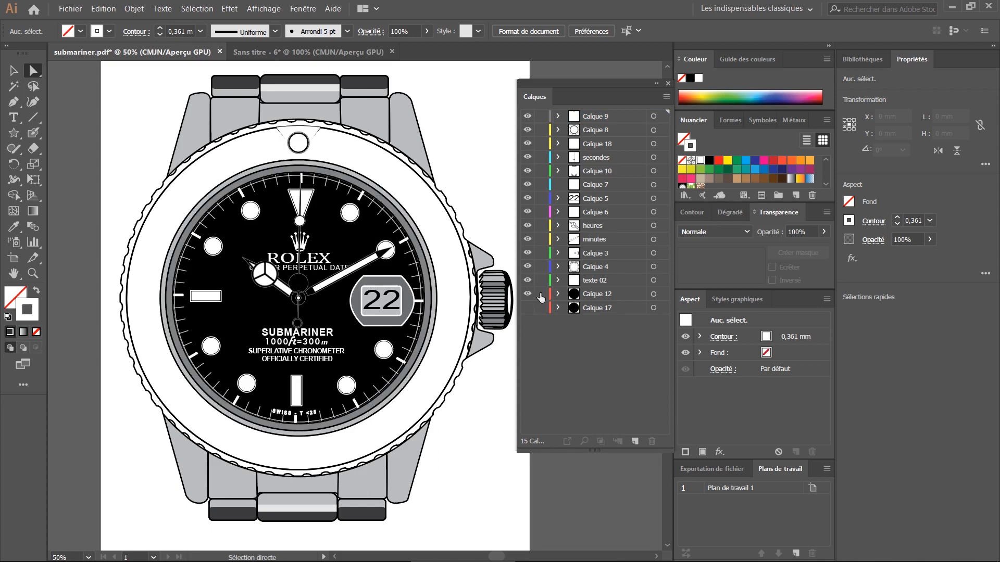
{"action": "left_click", "coordinate": [527, 308]}
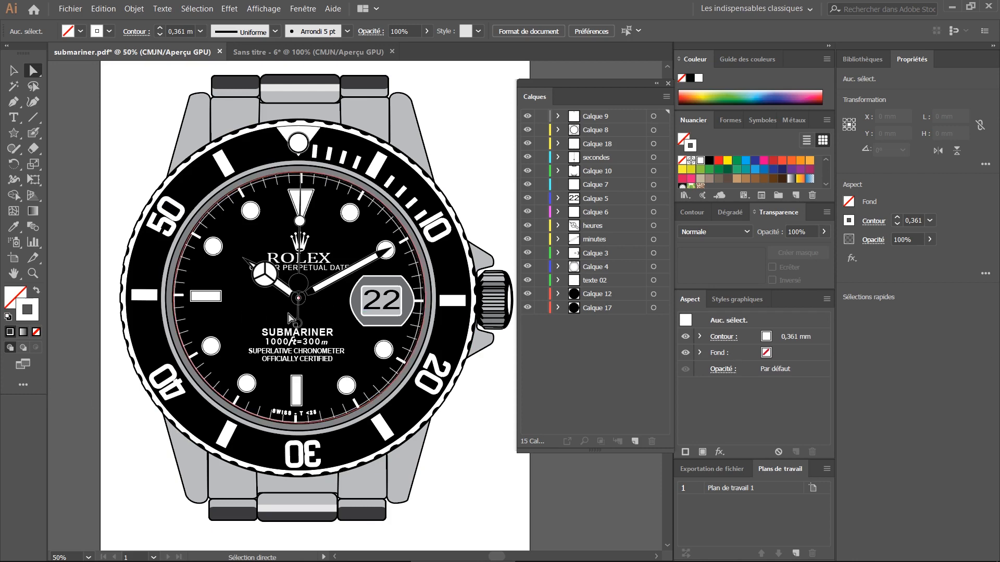
Hide Calque 12, and toggle Calque 17 off and on to compare the watch, leaving it shown.
{"action": "left_click", "coordinate": [529, 295]}
{"action": "left_click", "coordinate": [527, 308]}
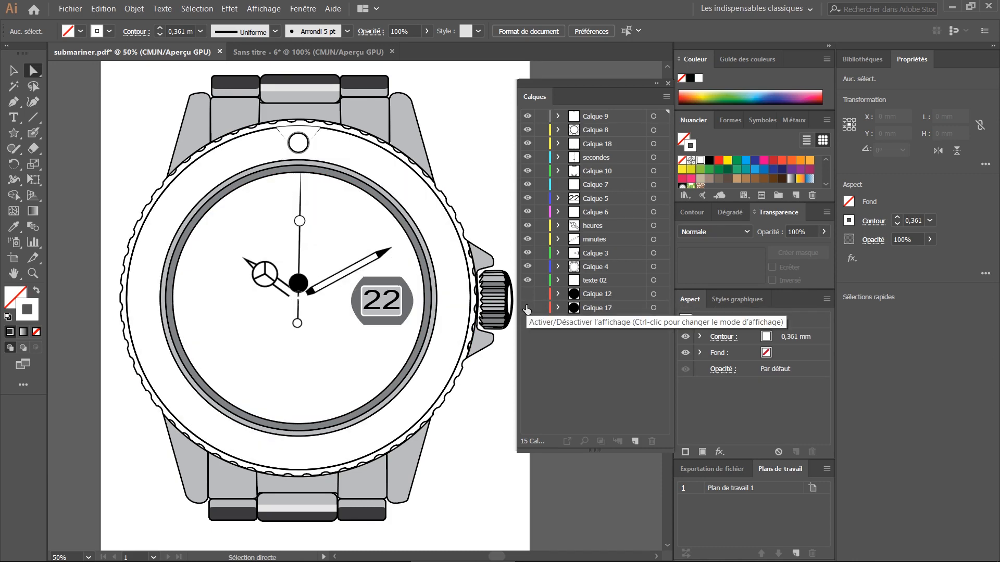
{"action": "left_click", "coordinate": [527, 308]}
{"action": "left_click", "coordinate": [527, 309]}
{"action": "left_click", "coordinate": [527, 308]}
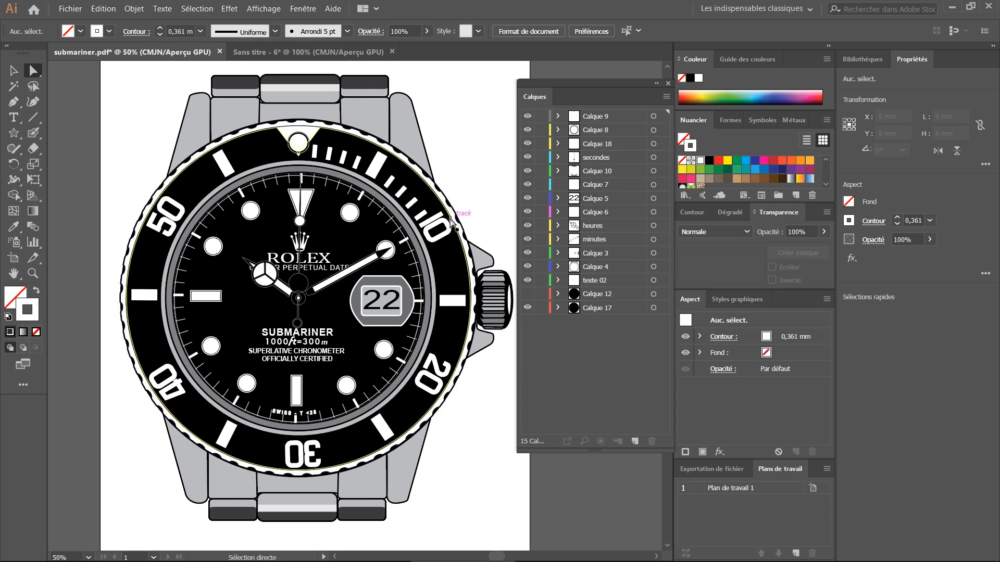
Select the large outer black disc on Calque 17 and fill it with a blue swatch.
{"action": "left_click", "coordinate": [527, 307]}
{"action": "left_click", "coordinate": [528, 307]}
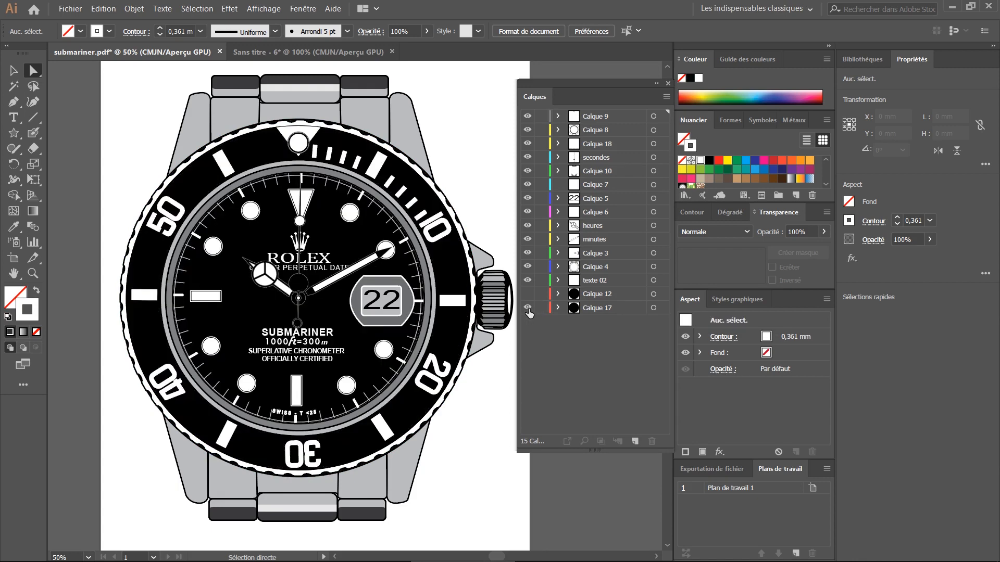
{"action": "left_click", "coordinate": [447, 337]}
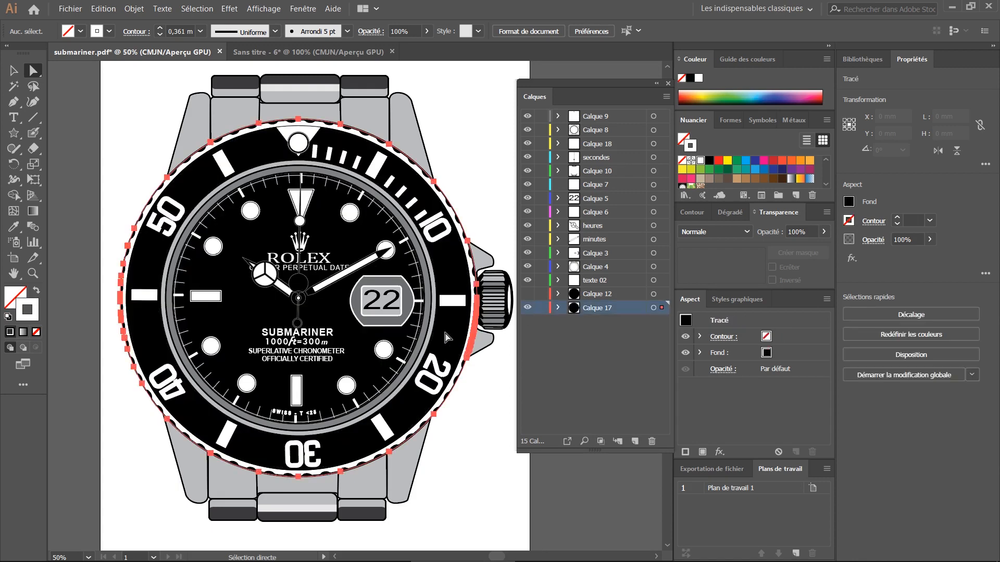
{"action": "left_click", "coordinate": [682, 138]}
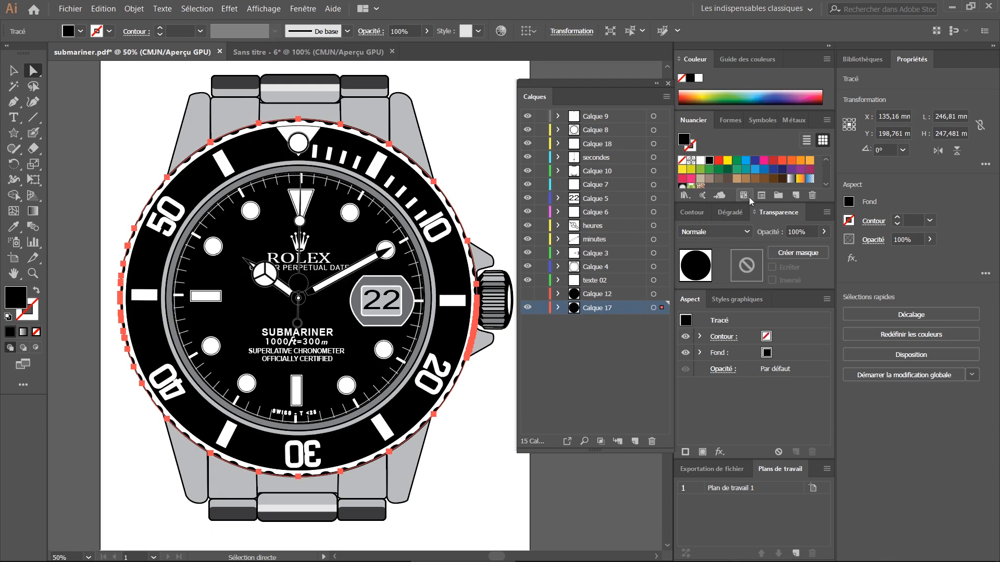
{"action": "left_click", "coordinate": [764, 170]}
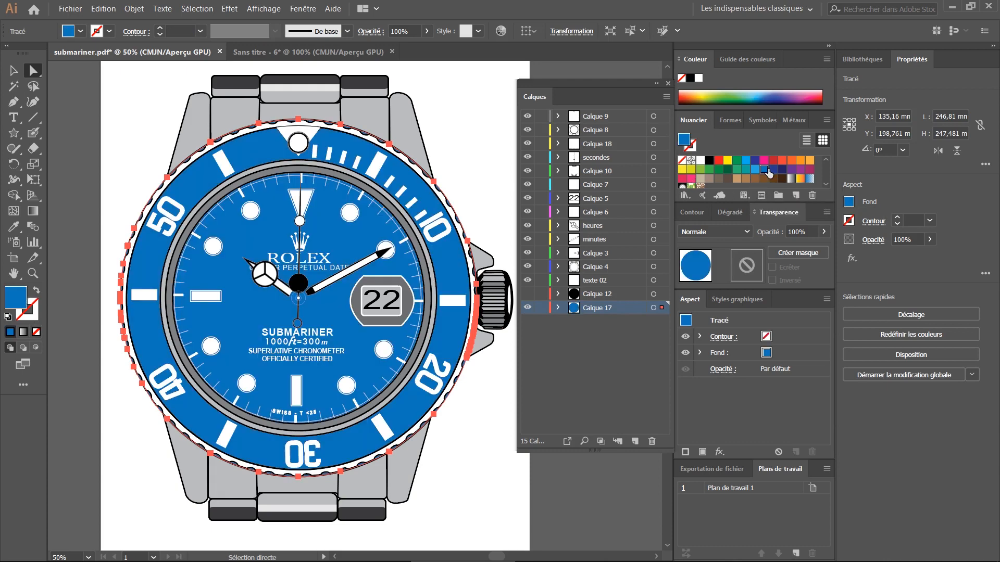
Show Calque 12 and hide all the other layers, leaving only Calque 12 and Calque 17 visible.
{"action": "left_click", "coordinate": [527, 294]}
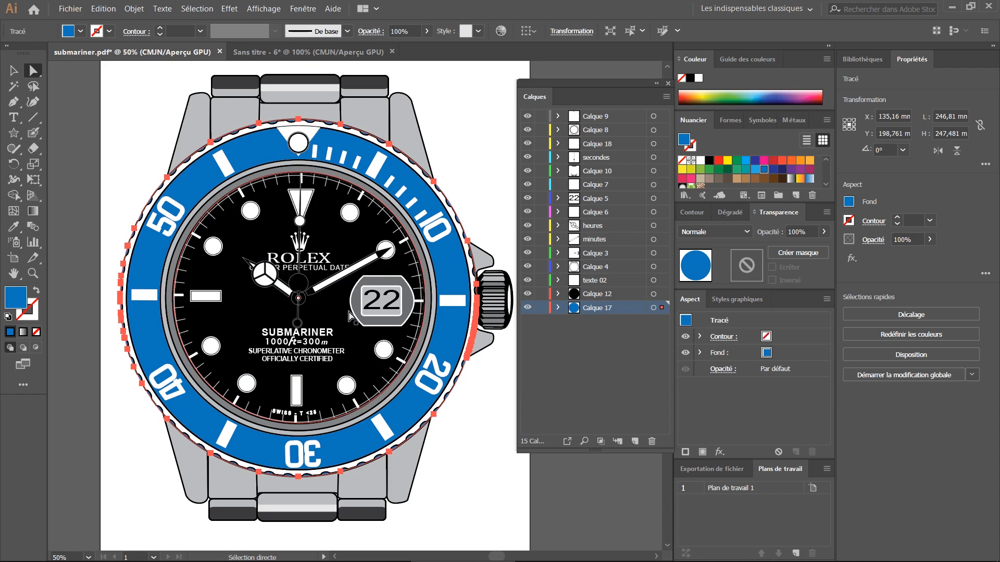
{"action": "left_click_drag", "start_coordinate": [527, 308], "coordinate": [560, 18]}
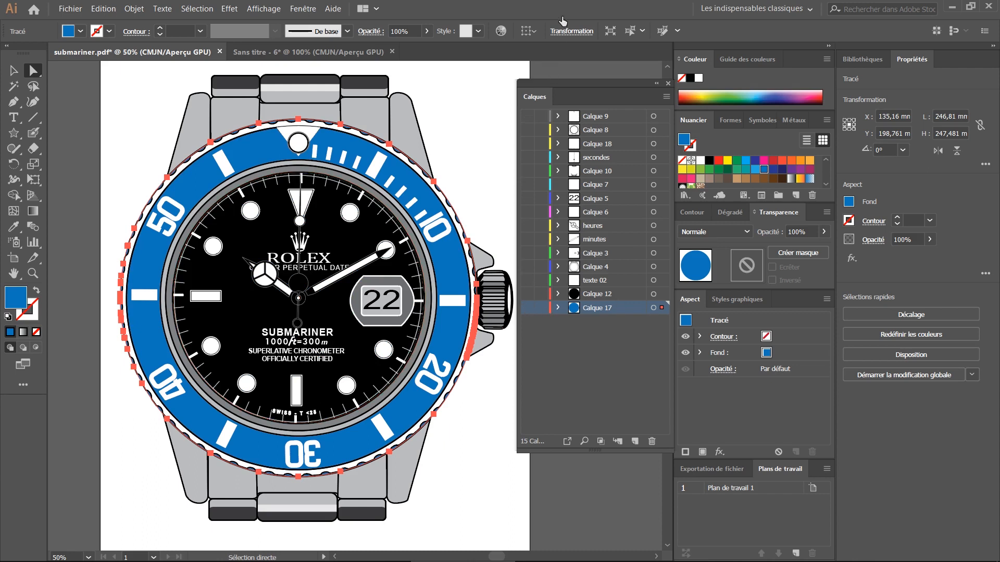
{"action": "left_click_drag", "start_coordinate": [527, 294], "coordinate": [527, 308]}
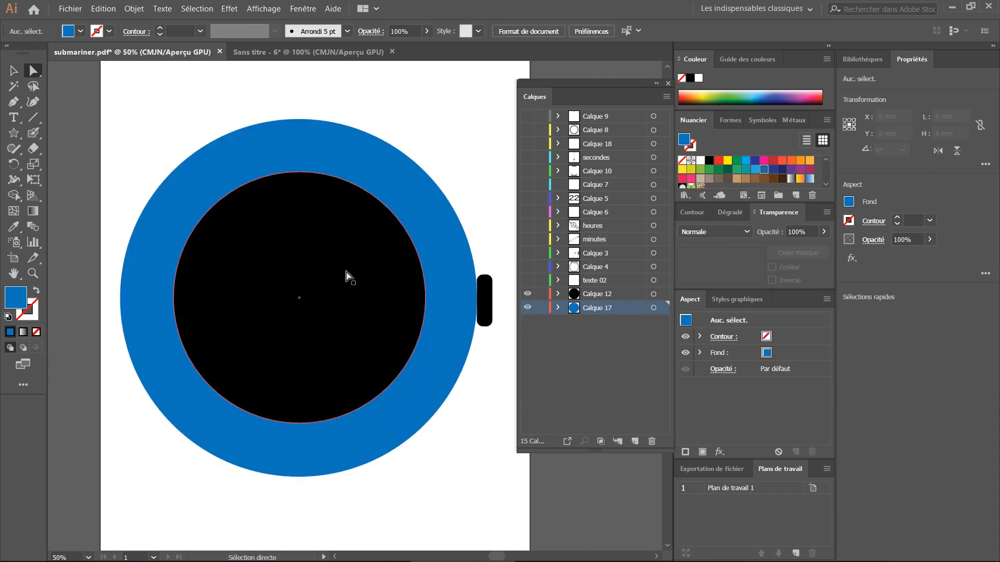
Toggle the visibility of Calque 12 and Calque 17 to compare the black and blue discs, leaving both layers shown.
{"action": "left_click", "coordinate": [527, 293]}
{"action": "left_click", "coordinate": [527, 294]}
{"action": "left_click", "coordinate": [528, 294]}
{"action": "left_click", "coordinate": [528, 294]}
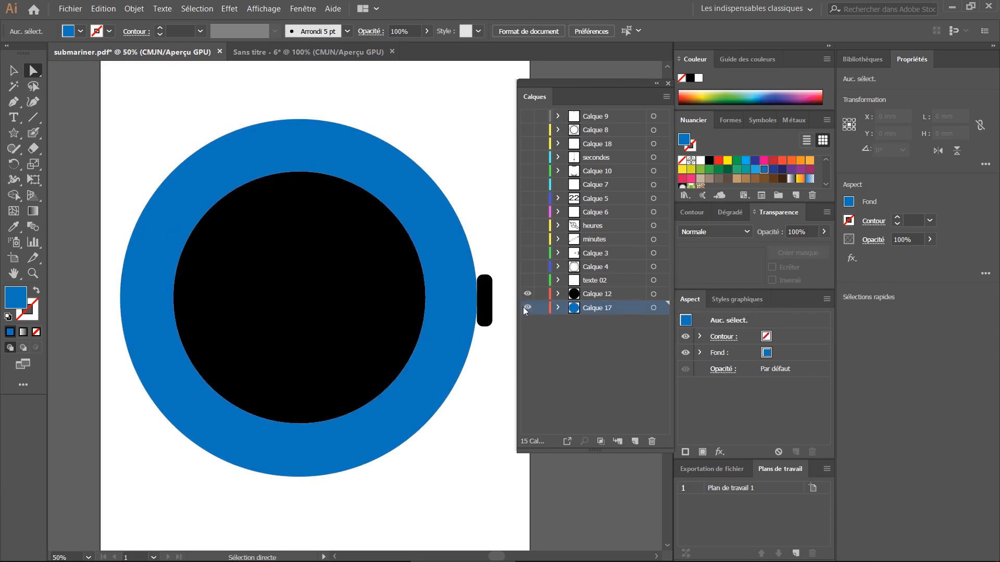
{"action": "left_click", "coordinate": [527, 307]}
{"action": "left_click", "coordinate": [528, 293]}
{"action": "left_click", "coordinate": [527, 307]}
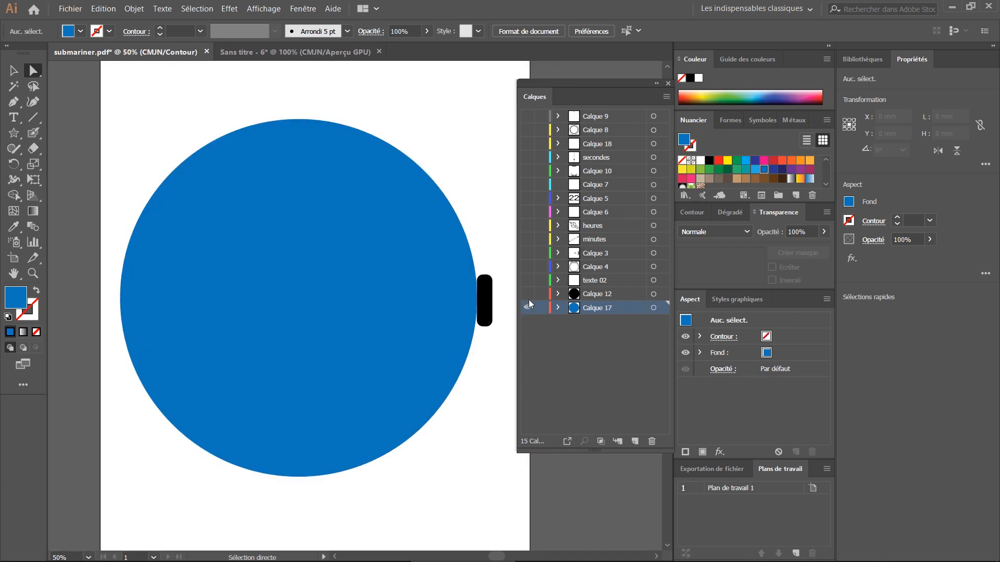
{"action": "left_click", "coordinate": [527, 294]}
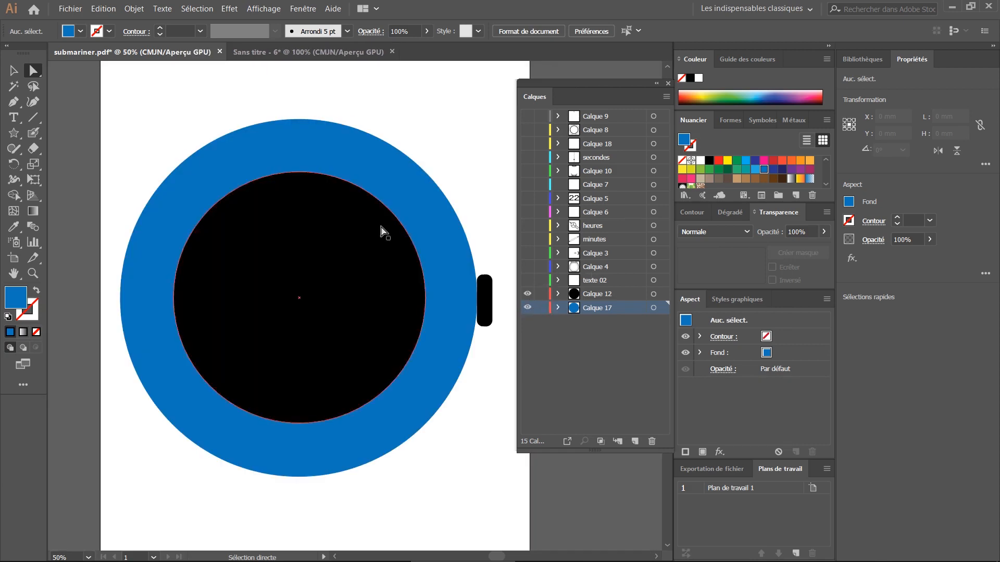
Select the blue and black discs without the crown shape and split them with the Pathfinder Divide operation.
{"action": "key", "text": "v"}
{"action": "left_click_drag", "start_coordinate": [156, 112], "coordinate": [490, 442]}
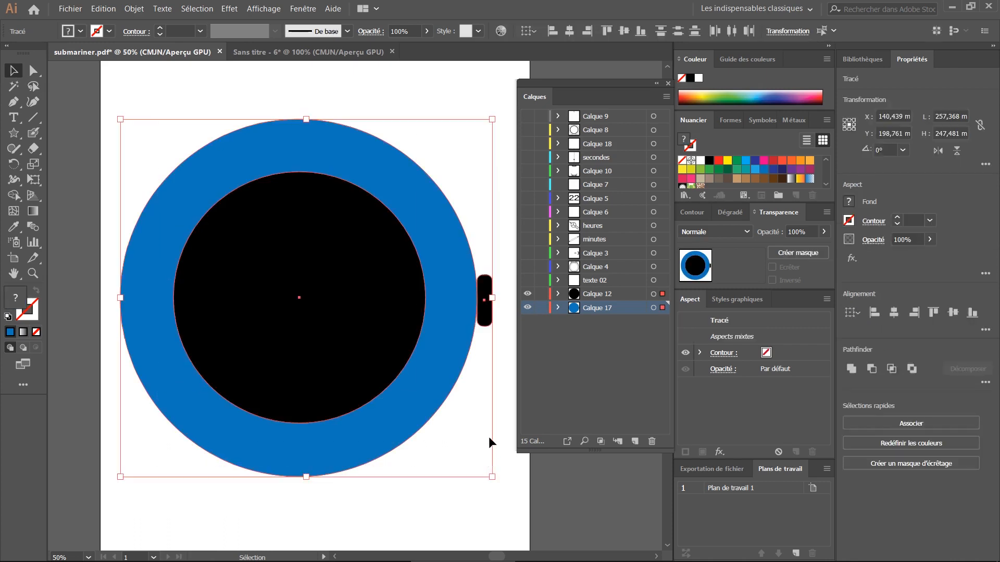
{"action": "left_click_drag", "start_coordinate": [203, 96], "coordinate": [394, 505]}
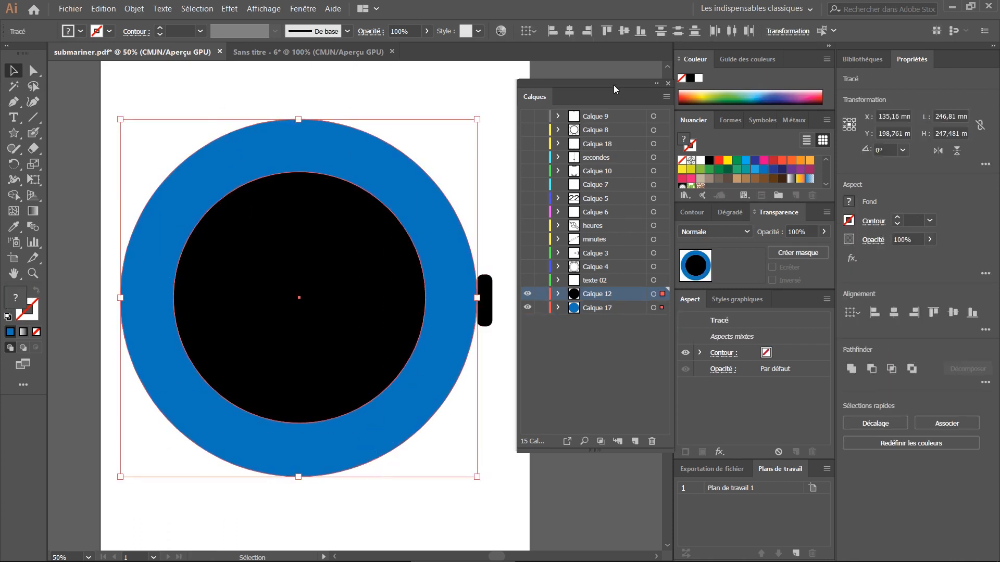
{"action": "left_click_drag", "start_coordinate": [614, 89], "coordinate": [632, 113]}
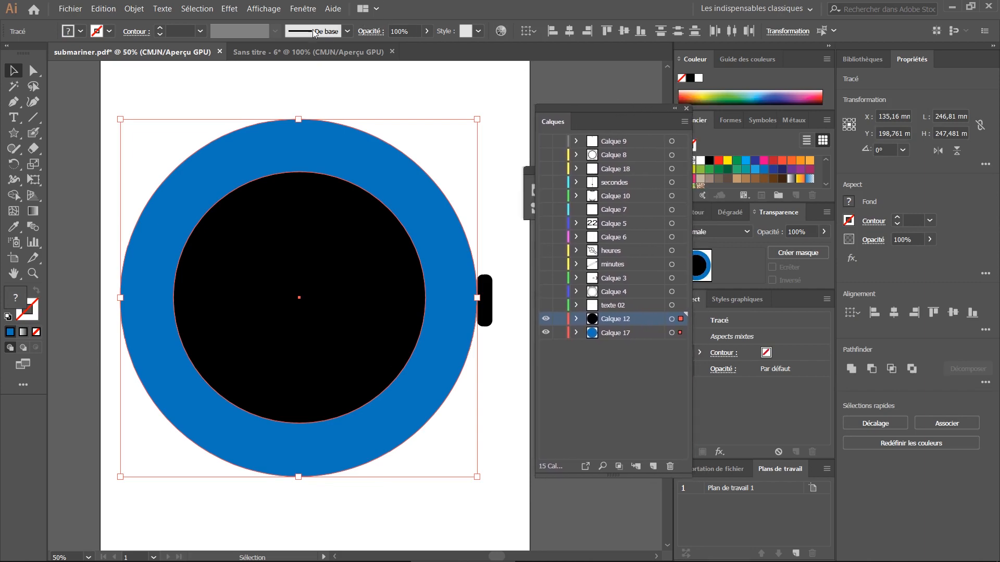
{"action": "left_click", "coordinate": [303, 8]}
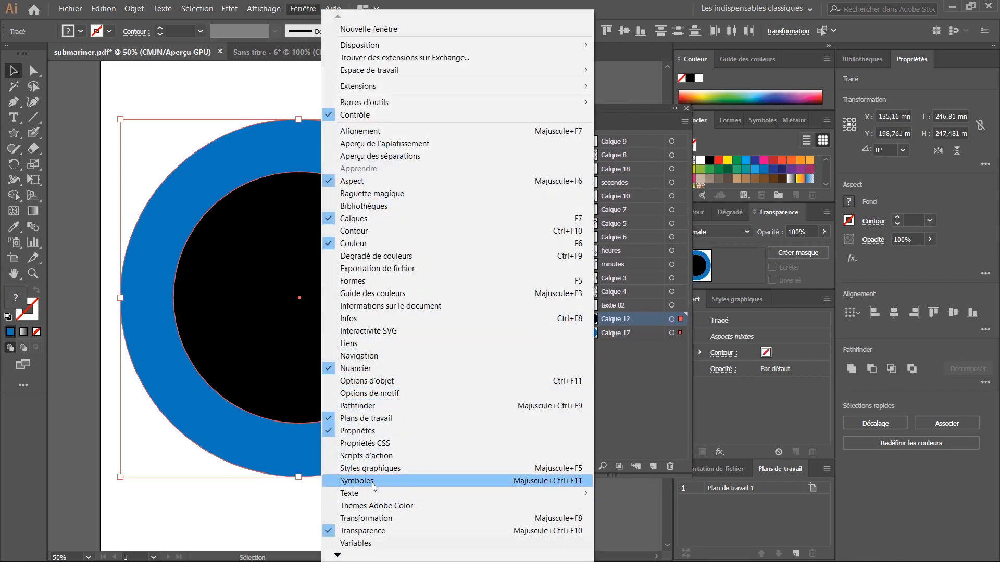
{"action": "left_click", "coordinate": [382, 407]}
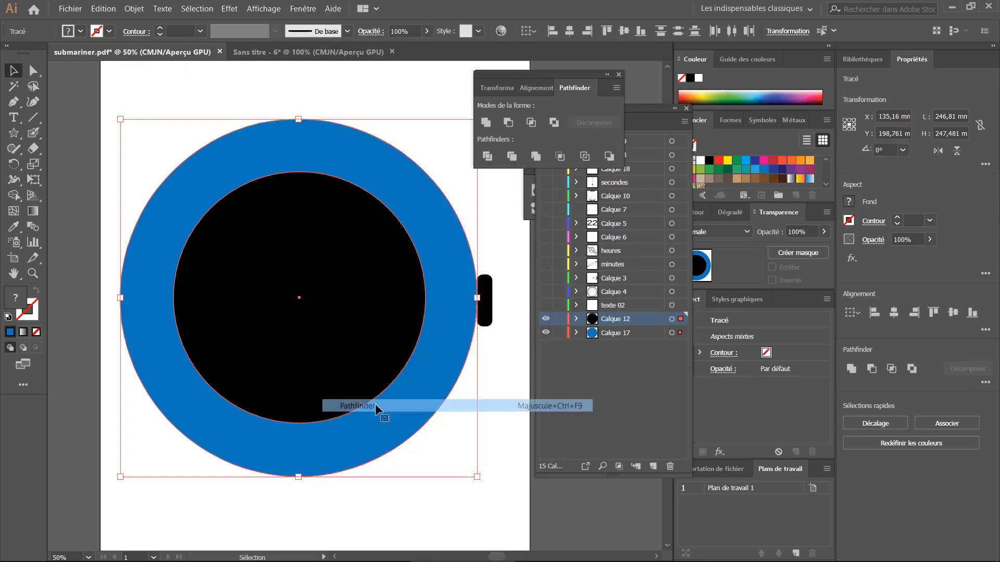
{"action": "left_click", "coordinate": [487, 157]}
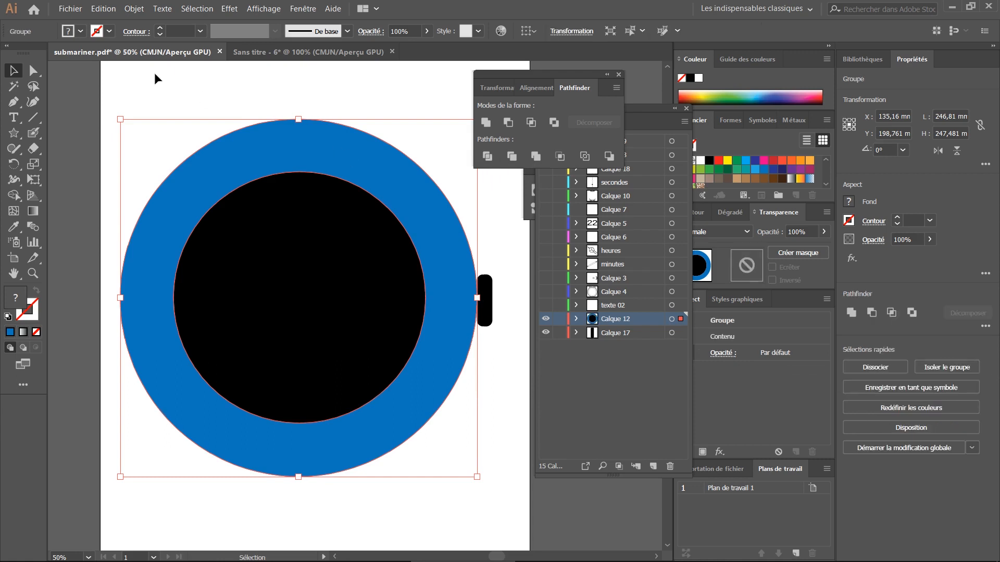
Move the black disc down off the blue ring to check the cut-out, undo the move and deselect.
{"action": "key", "text": "a"}
{"action": "left_click", "coordinate": [155, 89]}
{"action": "left_click_drag", "start_coordinate": [279, 301], "coordinate": [311, 457]}
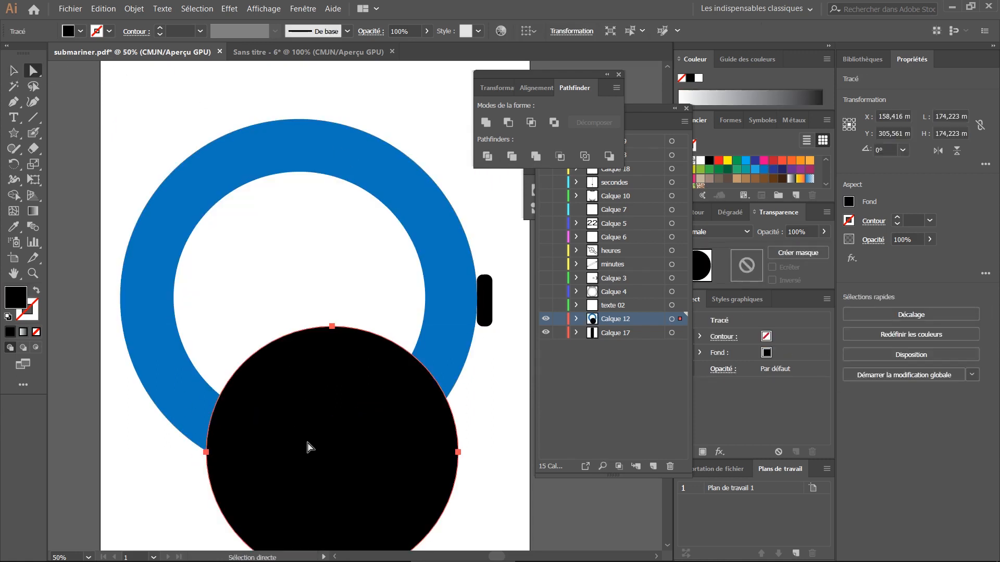
{"action": "key", "text": "ctrl+z"}
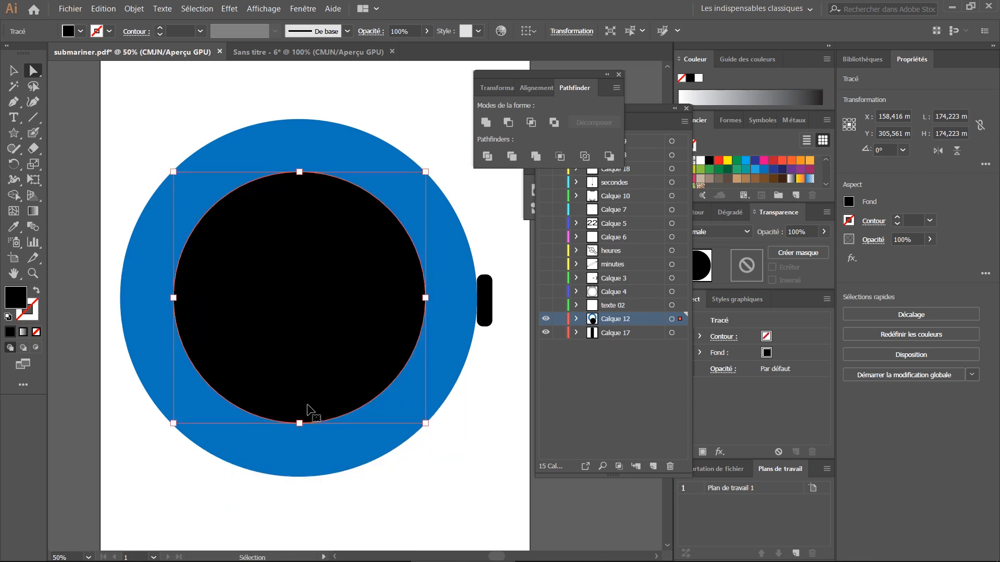
{"action": "left_click", "coordinate": [311, 97]}
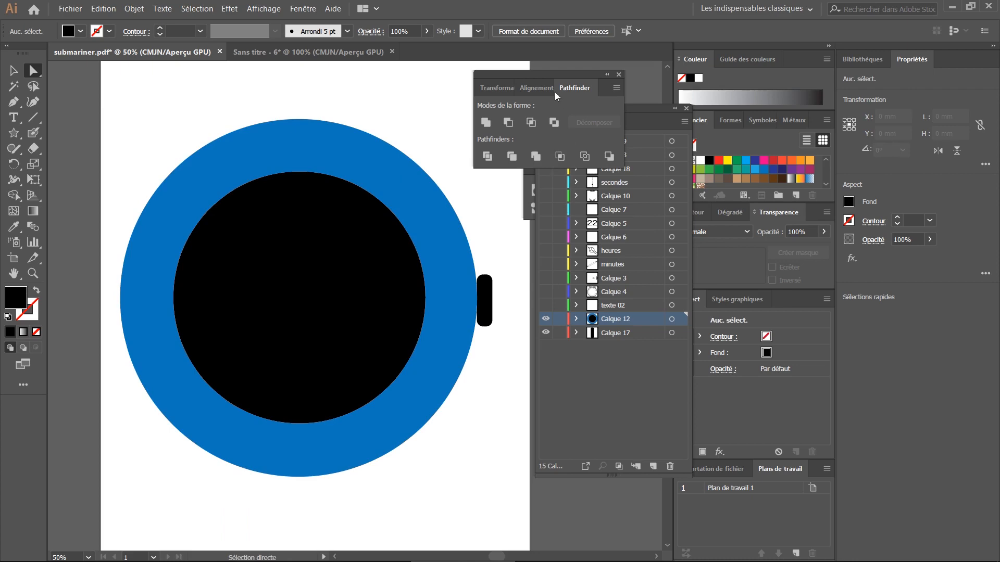
{"action": "left_click_drag", "start_coordinate": [549, 71], "coordinate": [474, 64]}
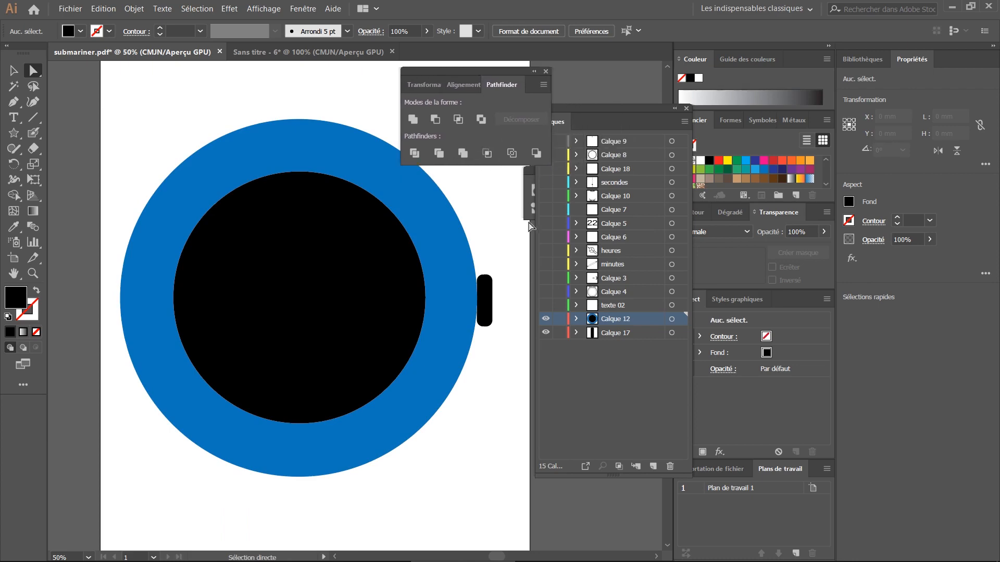
Show all layers and add 100% black overprint to all fills and strokes, including Noir avec CMJ and Noir de tons directs.
{"action": "left_click", "coordinate": [545, 318], "text": "alt"}
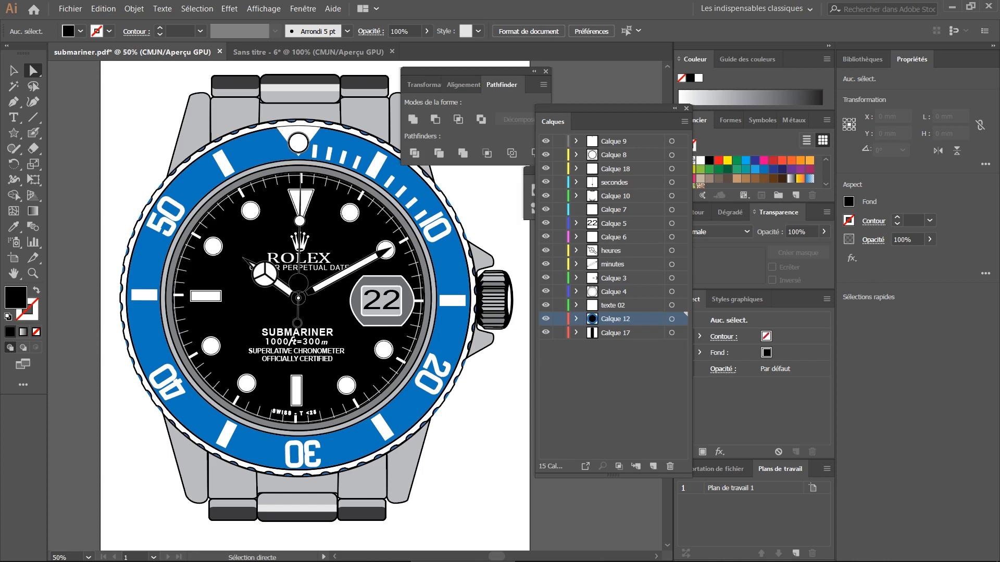
{"action": "key", "text": "ctrl+a"}
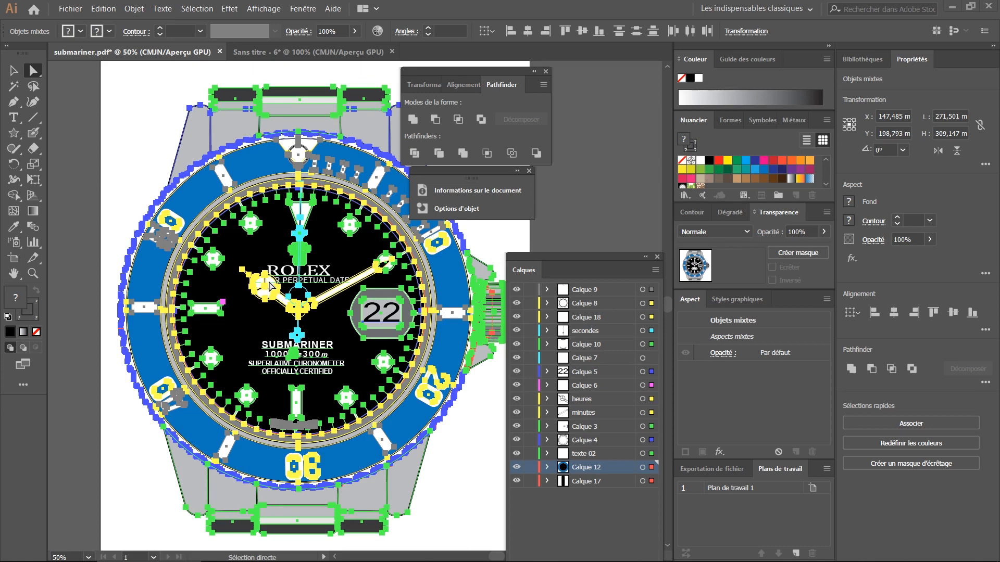
{"action": "left_click", "coordinate": [103, 10]}
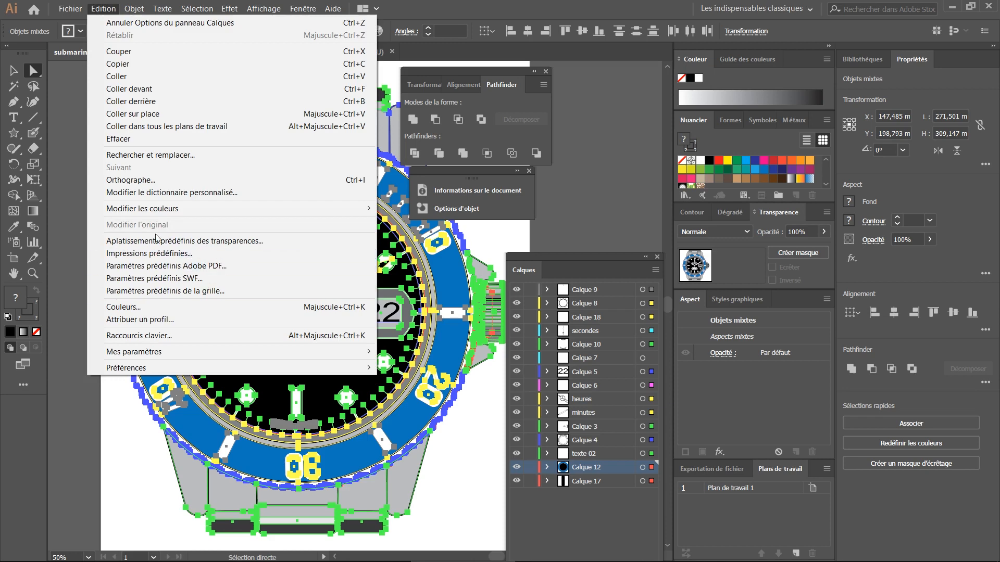
{"action": "mouse_move", "coordinate": [159, 209]}
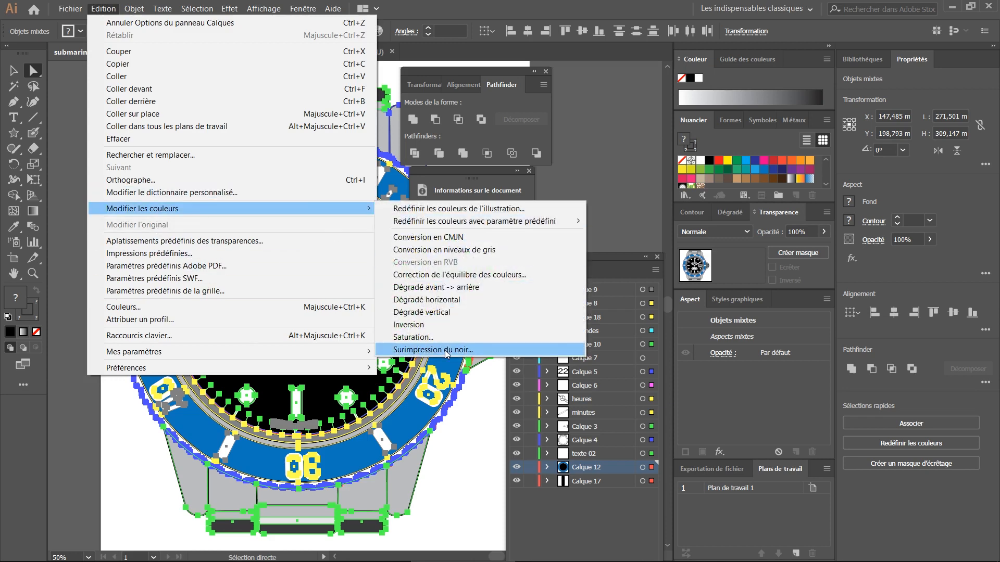
{"action": "left_click", "coordinate": [445, 350]}
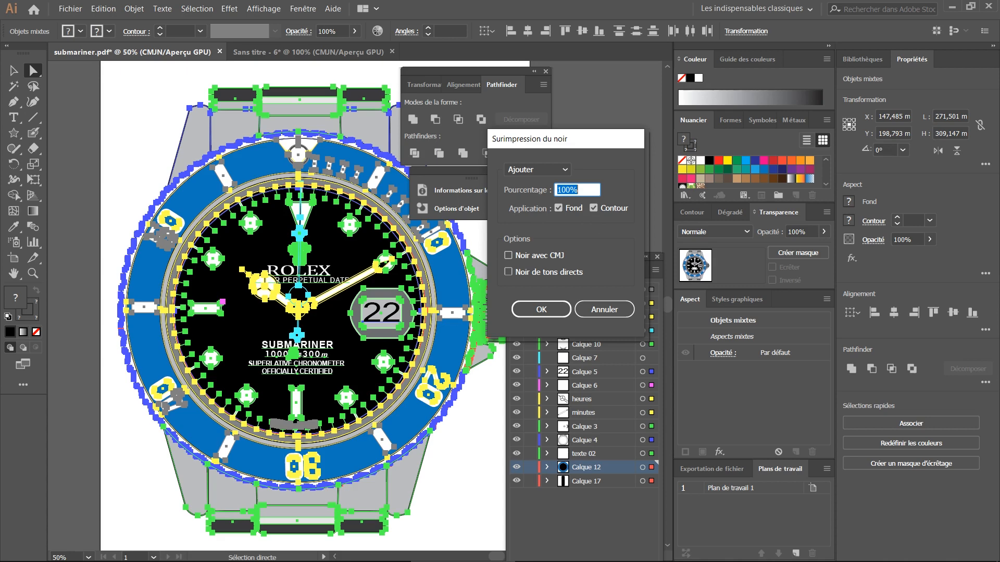
{"action": "left_click", "coordinate": [509, 256]}
{"action": "left_click", "coordinate": [508, 256]}
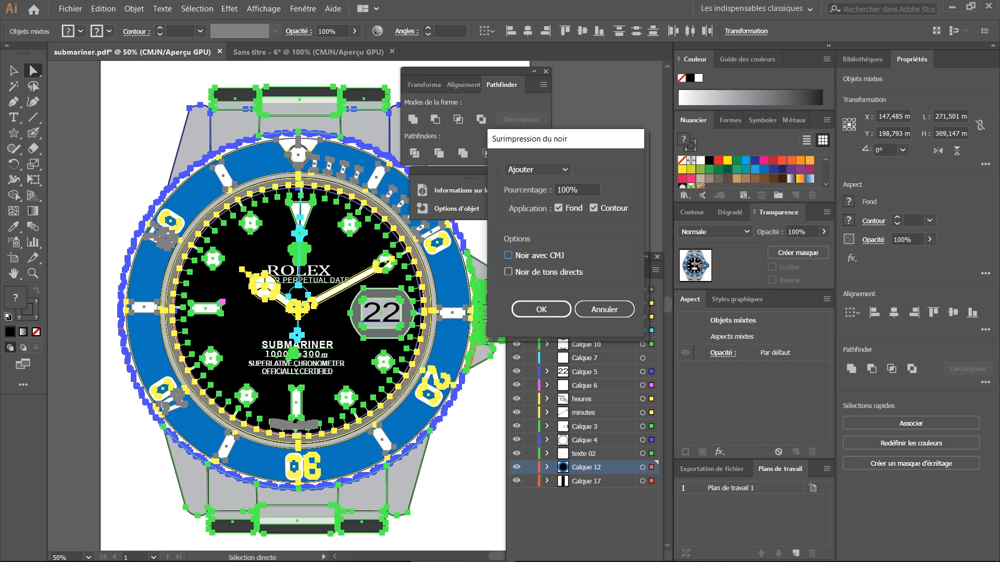
{"action": "left_click", "coordinate": [508, 272]}
{"action": "left_click", "coordinate": [509, 256]}
{"action": "left_click", "coordinate": [541, 309]}
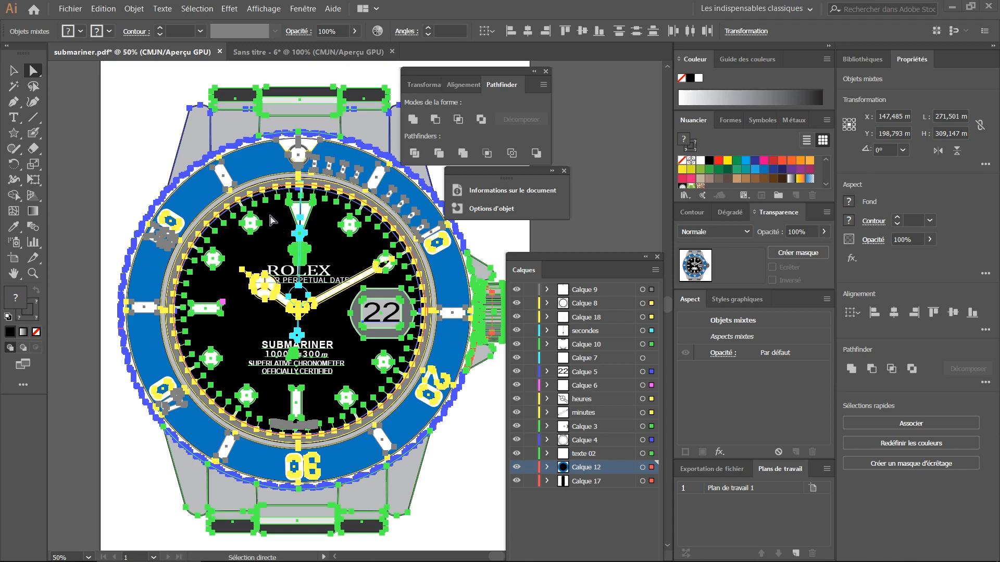
Examine the advanced print options, try Simuler and Supprimer for the overprint handling, then cancel printing and deselect the artwork.
{"action": "left_click", "coordinate": [70, 9]}
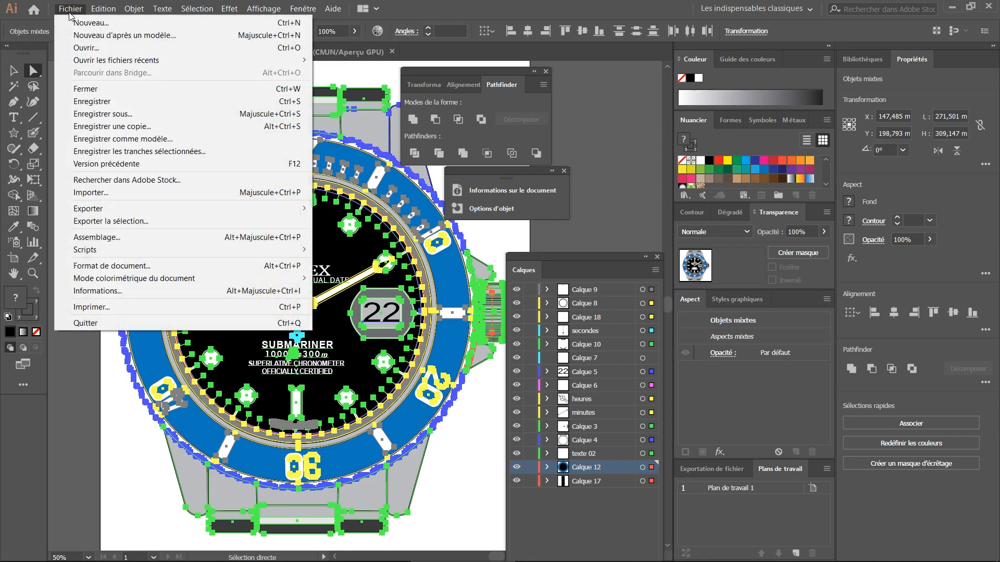
{"action": "left_click", "coordinate": [122, 308]}
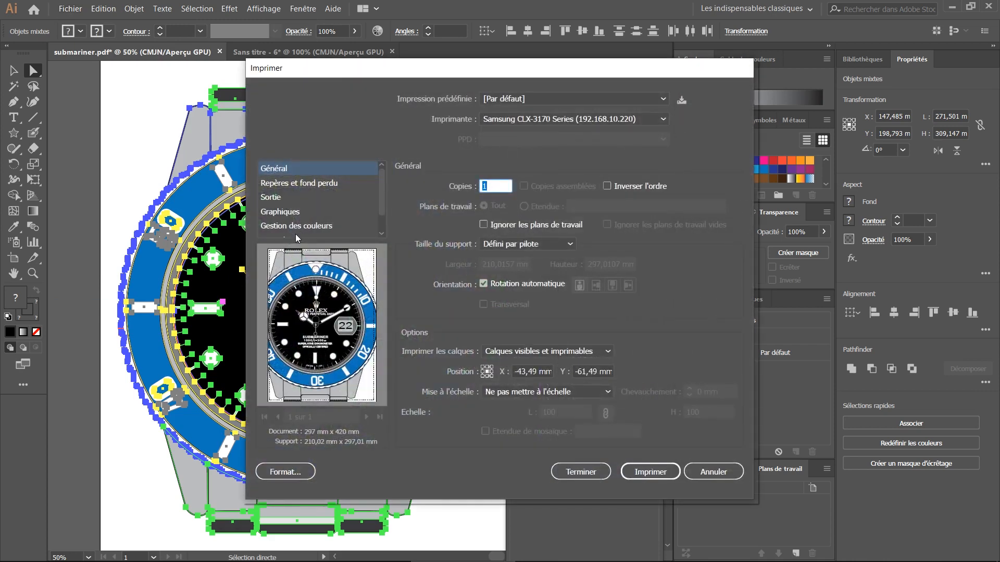
{"action": "scroll", "coordinate": [327, 220], "scroll_direction": "down", "scroll_amount": 1}
{"action": "left_click", "coordinate": [280, 218]}
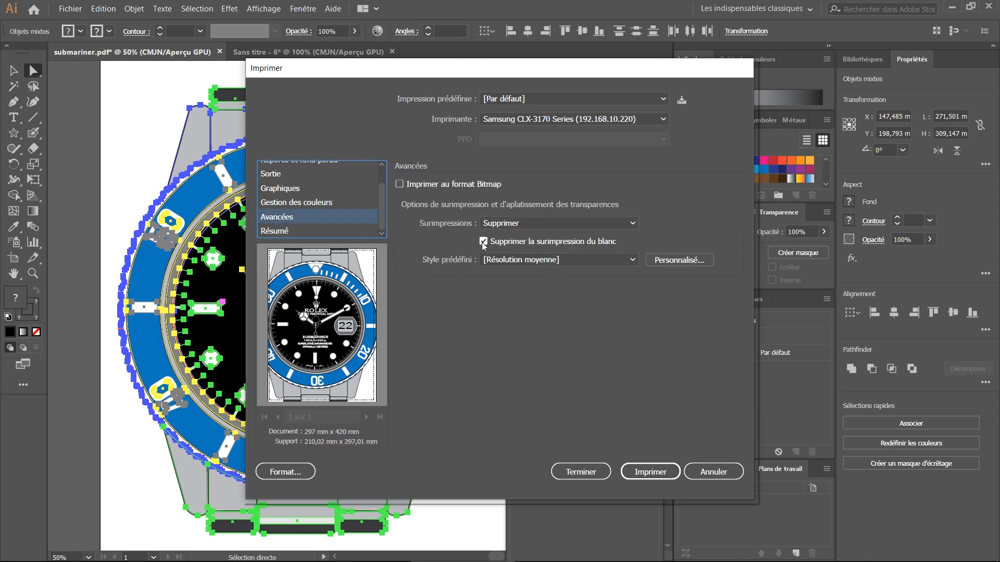
{"action": "left_click", "coordinate": [504, 229]}
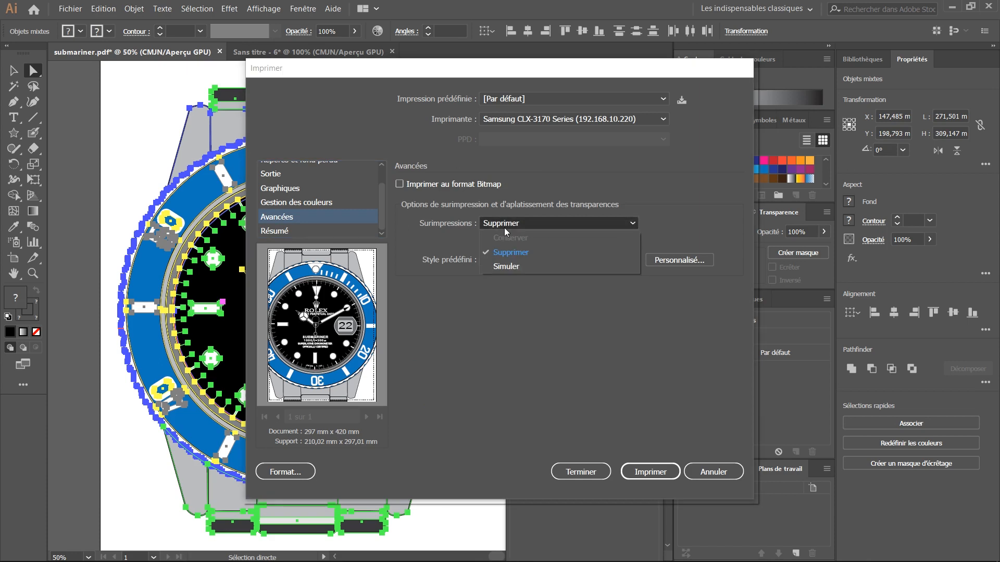
{"action": "left_click", "coordinate": [501, 266]}
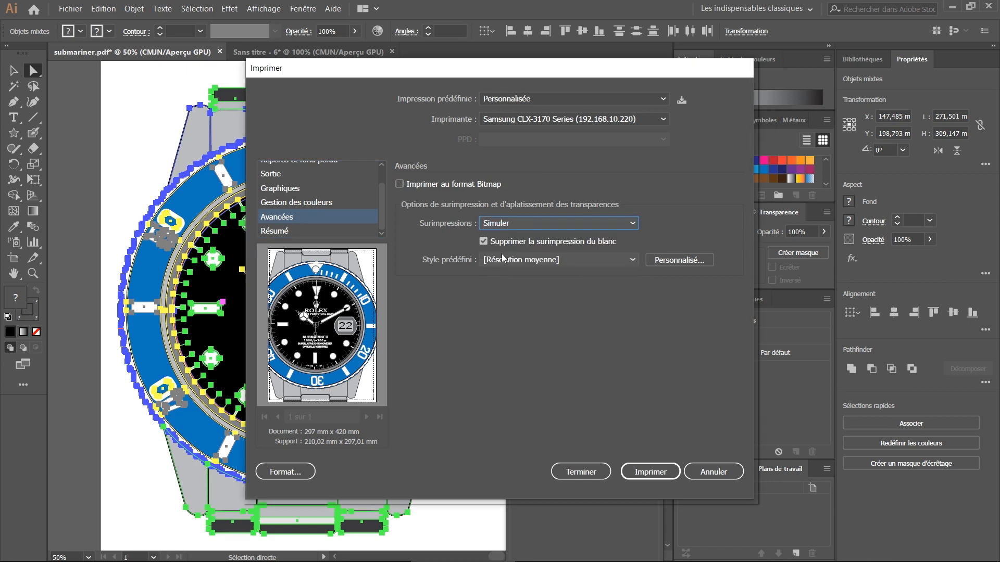
{"action": "left_click", "coordinate": [500, 225]}
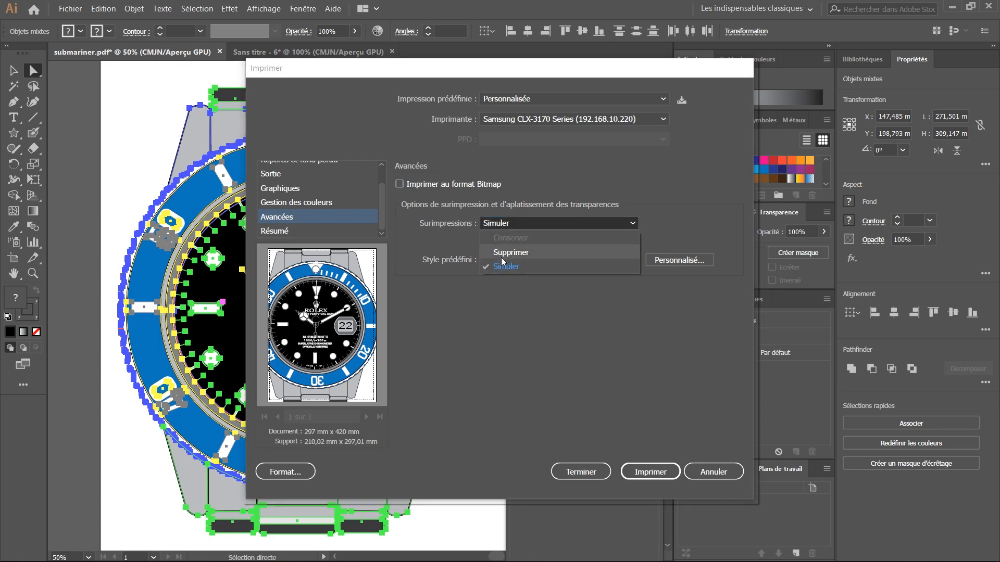
{"action": "left_click", "coordinate": [501, 256]}
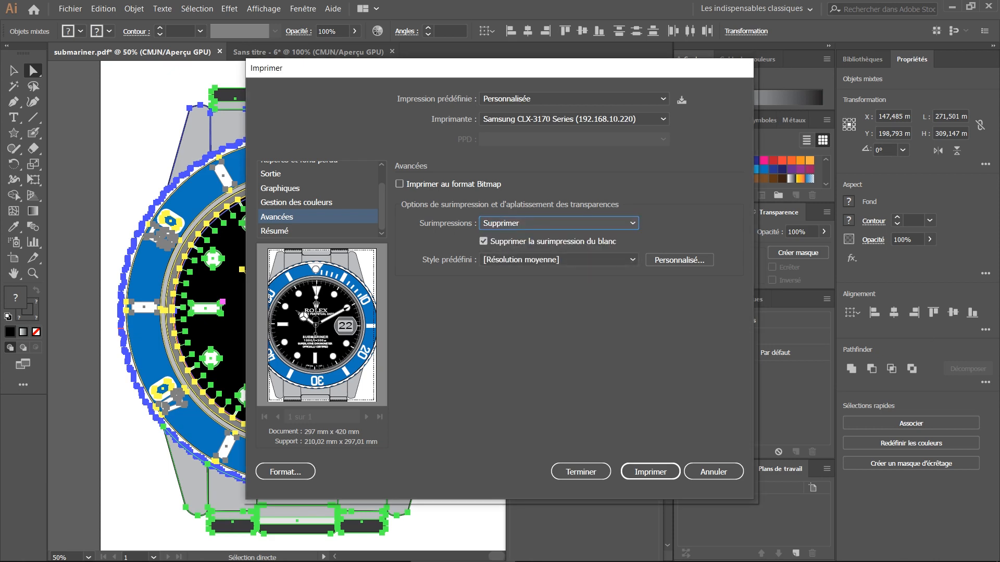
{"action": "left_click", "coordinate": [483, 242]}
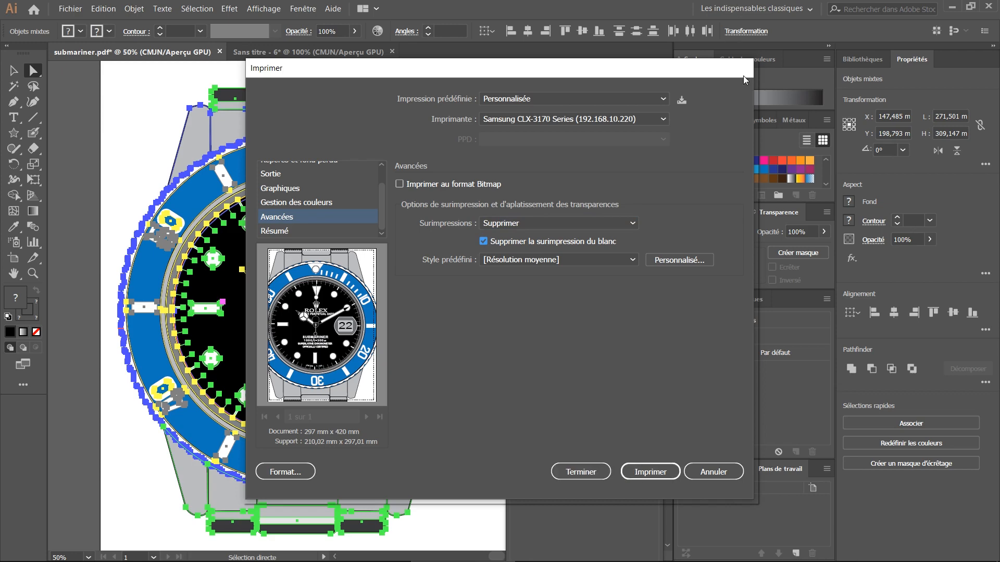
{"action": "left_click", "coordinate": [719, 476]}
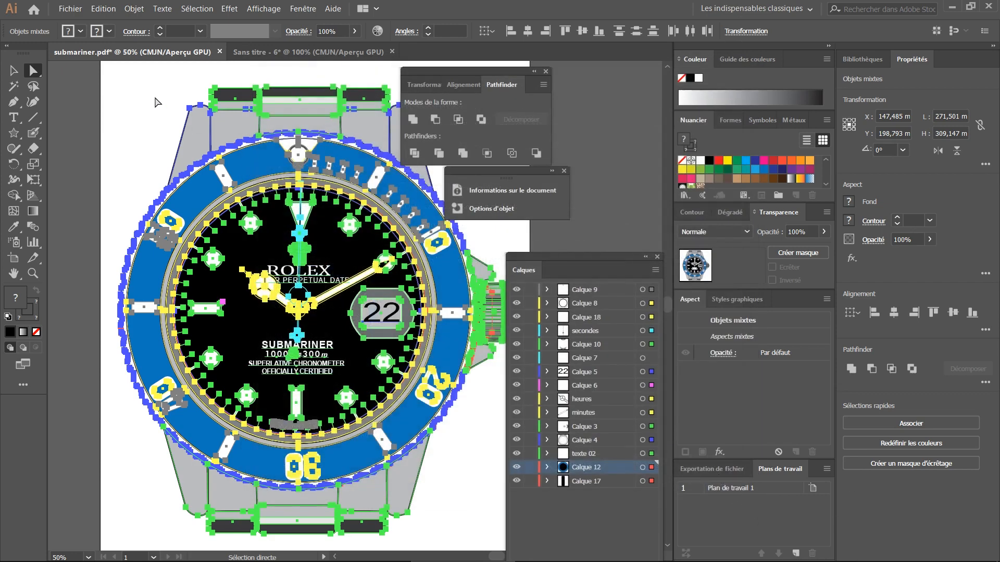
{"action": "left_click", "coordinate": [174, 94]}
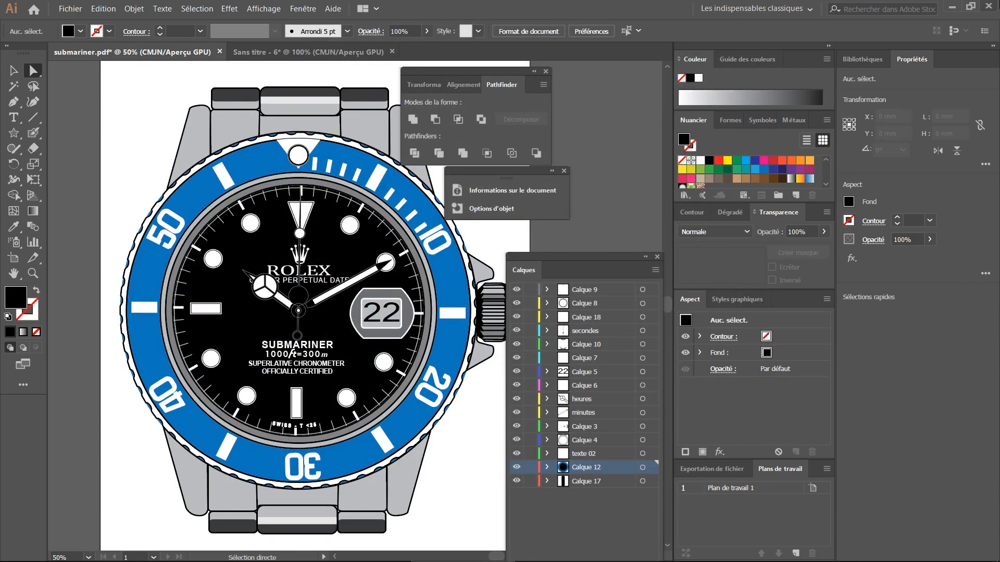